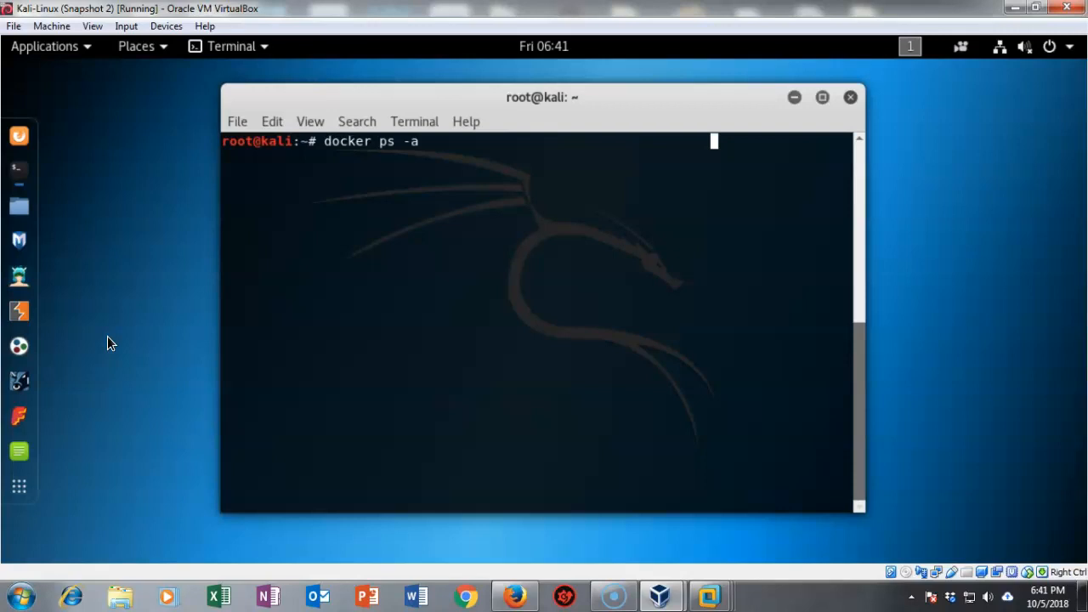
Erase the half-typed command and clear the terminal screen with clear.
{"action": "key", "text": "ctrl+u"}
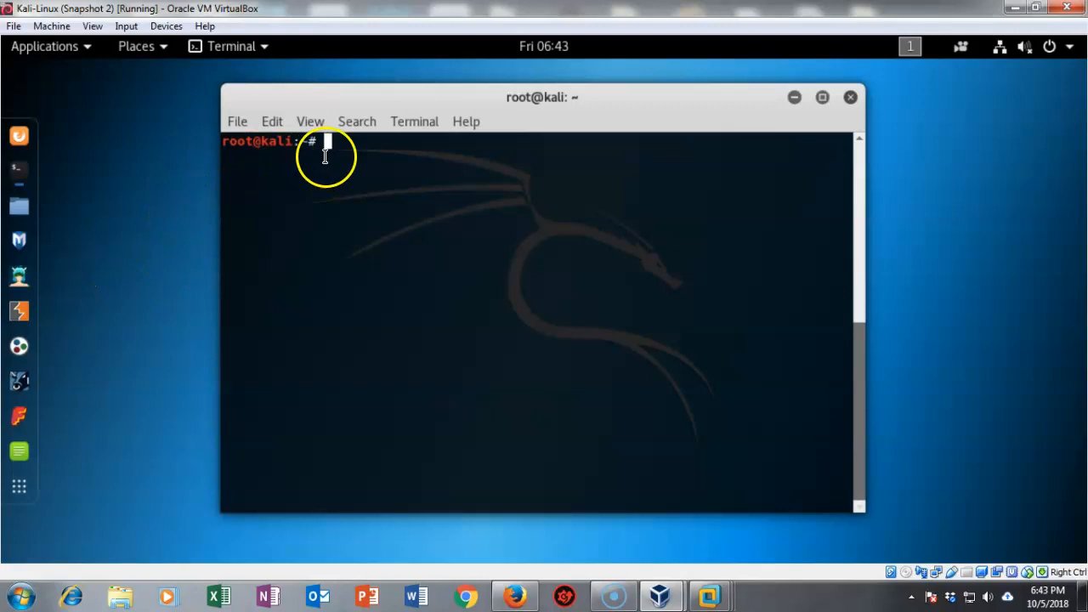
{"action": "type", "text": "clear"}
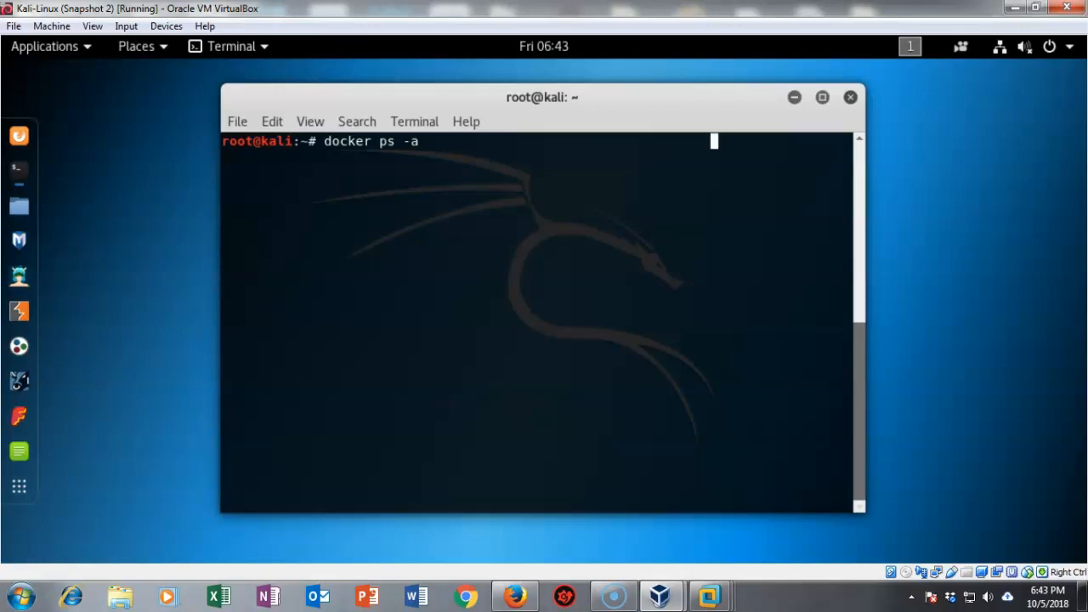
{"action": "key", "text": "Return"}
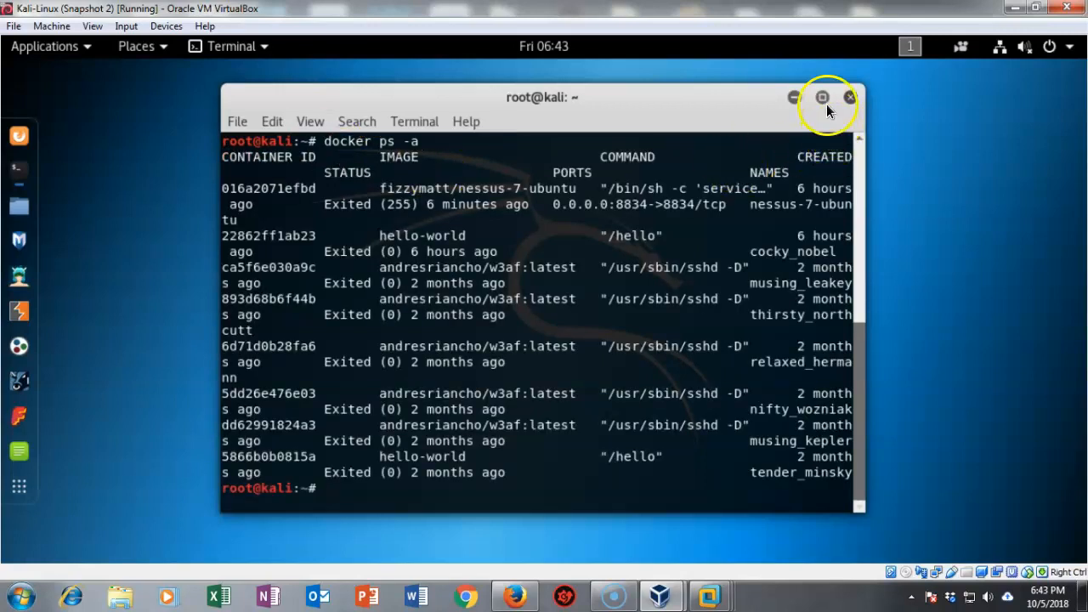
Maximize the terminal and copy the Nessus container ID 016a2071efbd.
{"action": "left_click", "coordinate": [822, 98]}
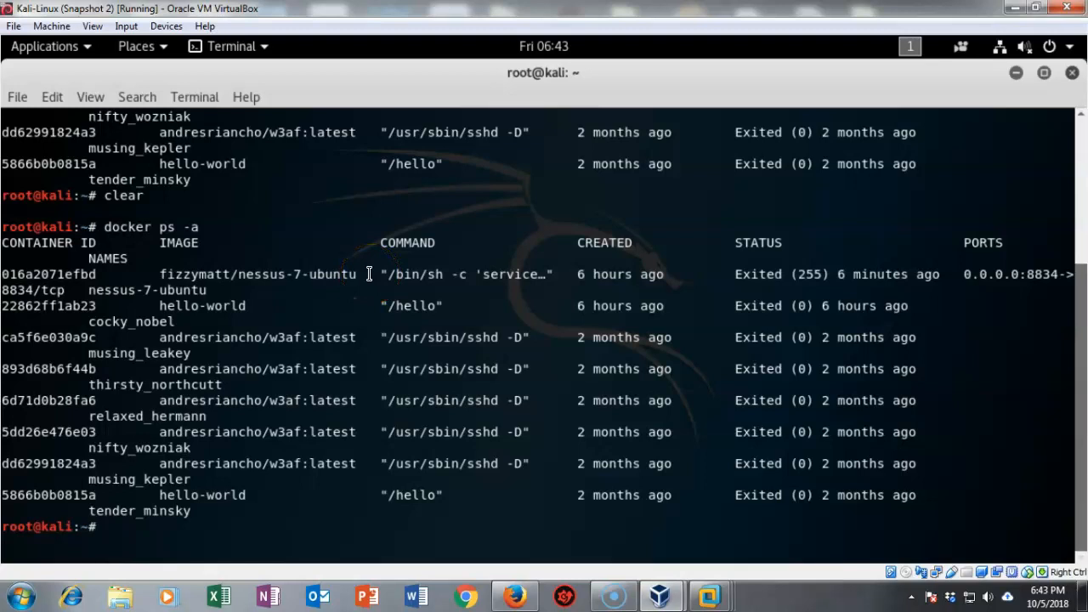
{"action": "double_click", "coordinate": [93, 274]}
{"action": "right_click", "coordinate": [43, 274]}
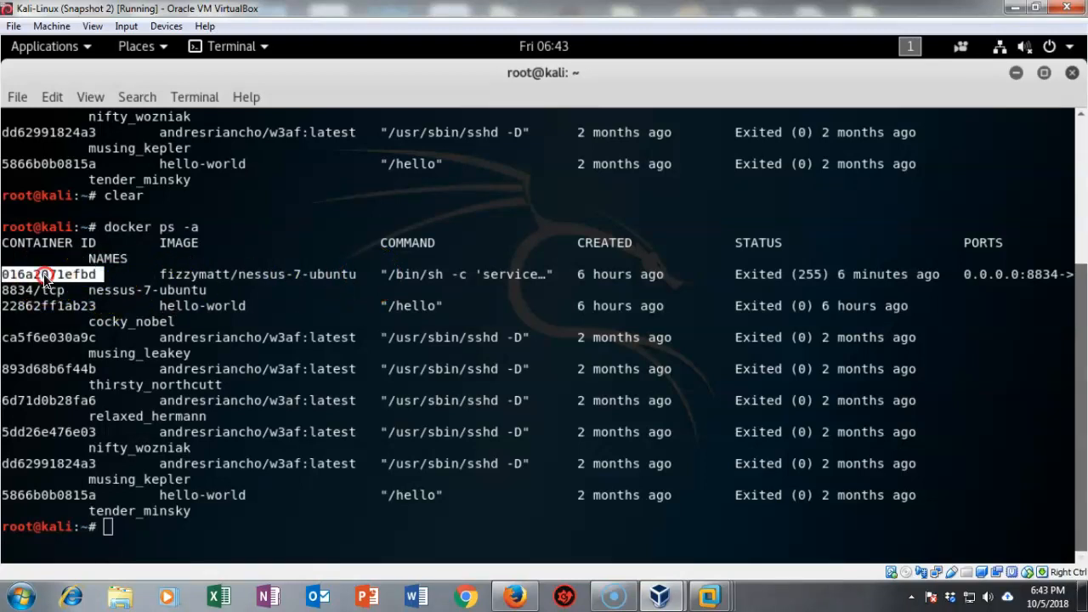
{"action": "left_click", "coordinate": [85, 314]}
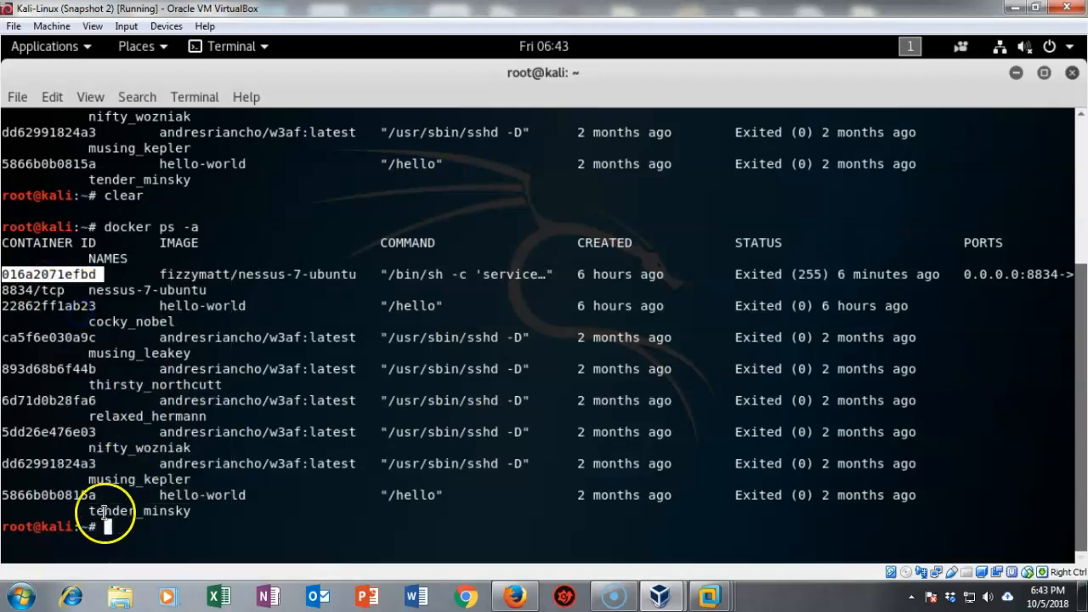
{"action": "left_click", "coordinate": [107, 527]}
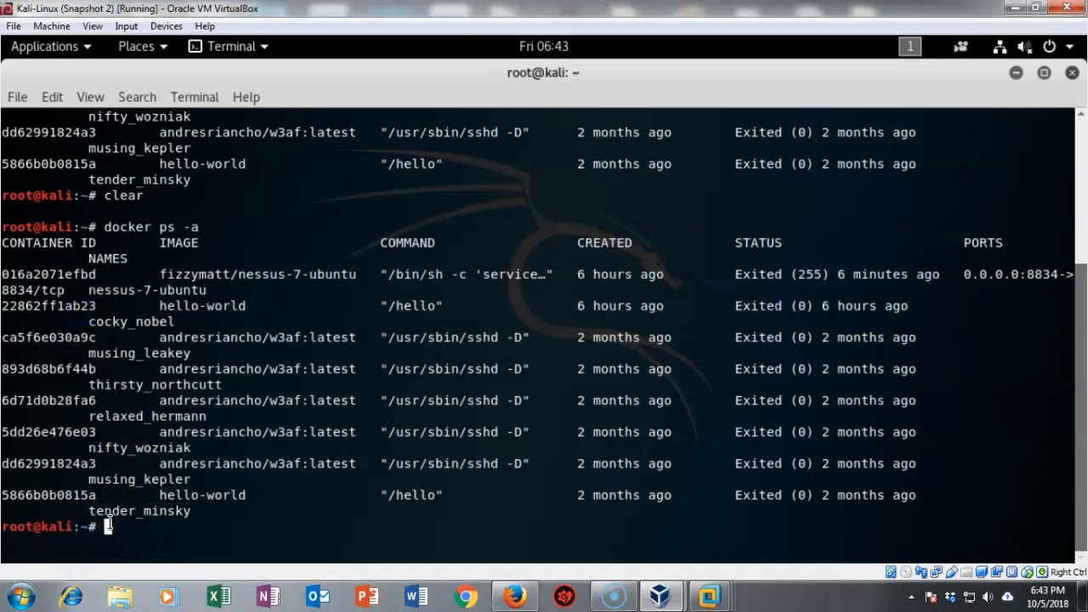
Start the Nessus container with docker start --attach, then close the terminal.
{"action": "key", "text": "Up"}
{"action": "key", "text": "Up"}
{"action": "key", "text": "Down"}
{"action": "key", "text": "Up"}
{"action": "key", "text": "Up"}
{"action": "key", "text": "Up"}
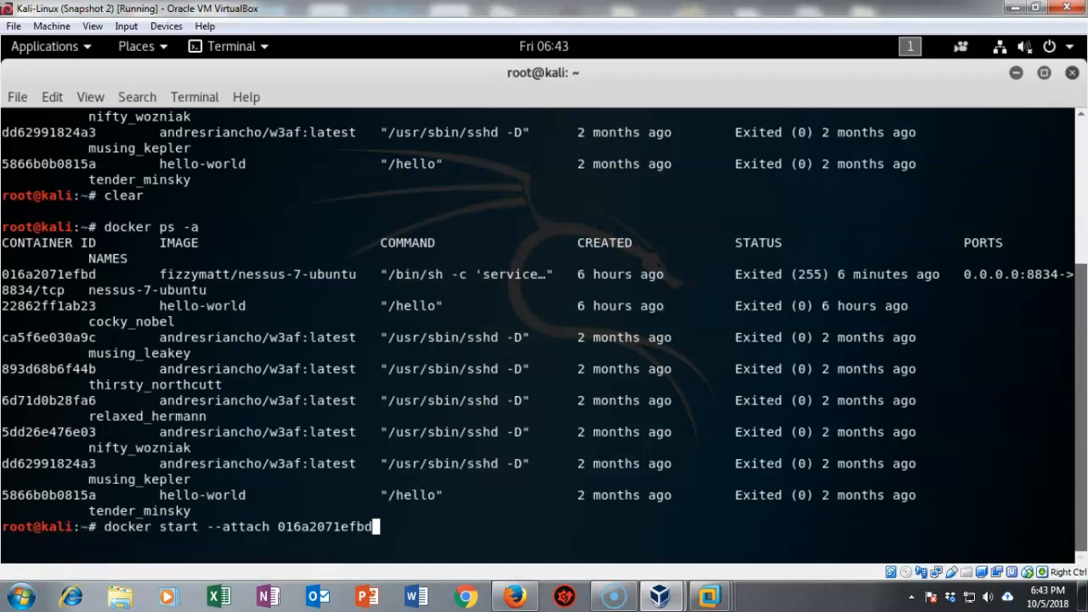
{"action": "key", "text": "Return"}
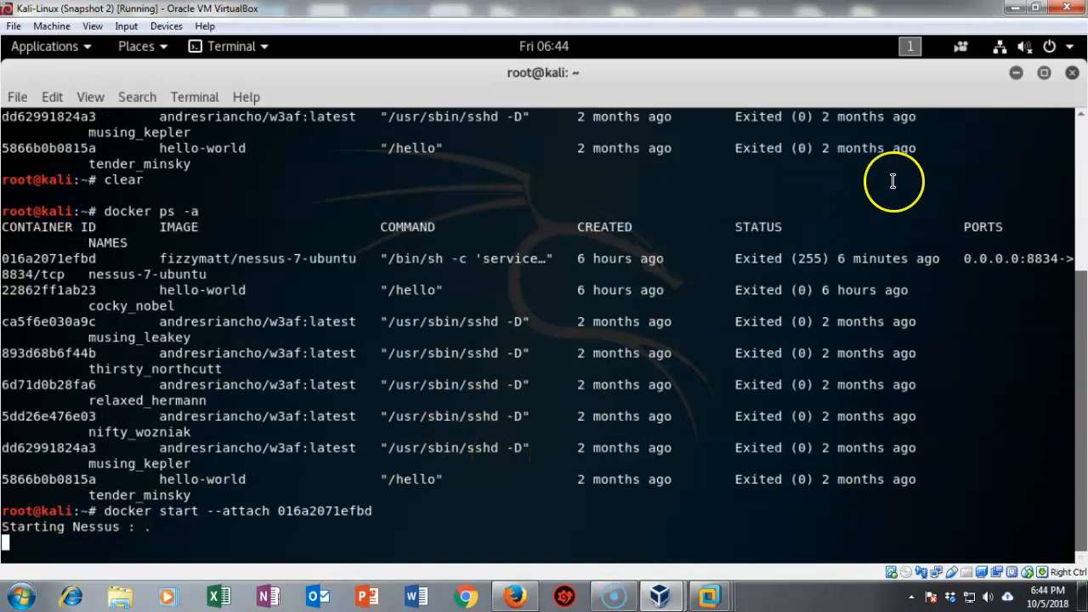
{"action": "left_click", "coordinate": [1072, 74]}
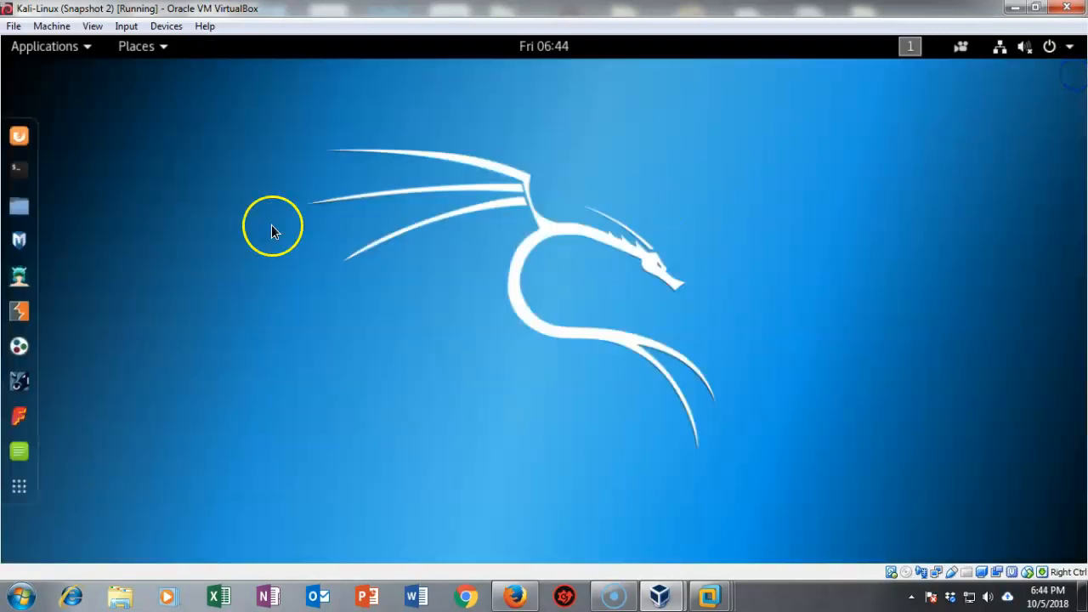
Rerun docker ps -a in a new terminal to confirm Nessus is up on port 8834.
{"action": "left_click", "coordinate": [21, 177]}
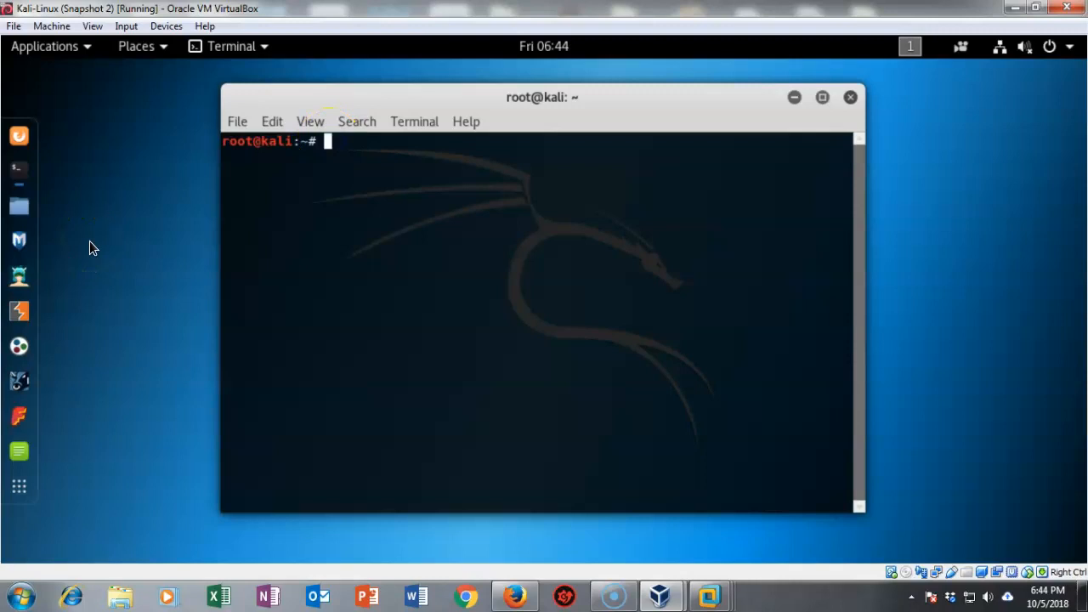
{"action": "key", "text": "Up"}
{"action": "key", "text": "Up"}
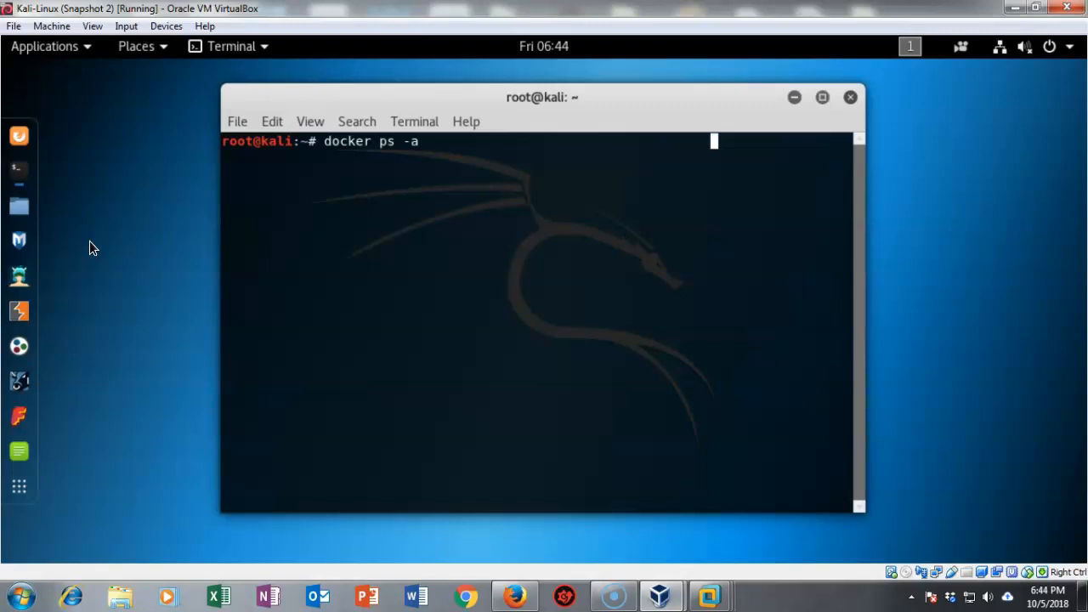
{"action": "key", "text": "Return"}
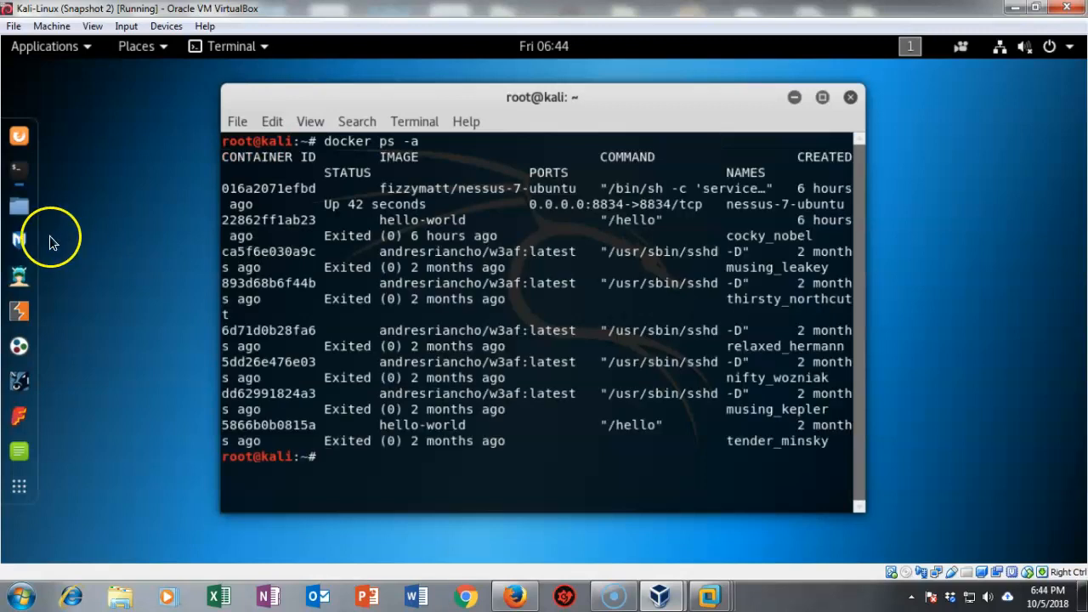
{"action": "left_click", "coordinate": [823, 98]}
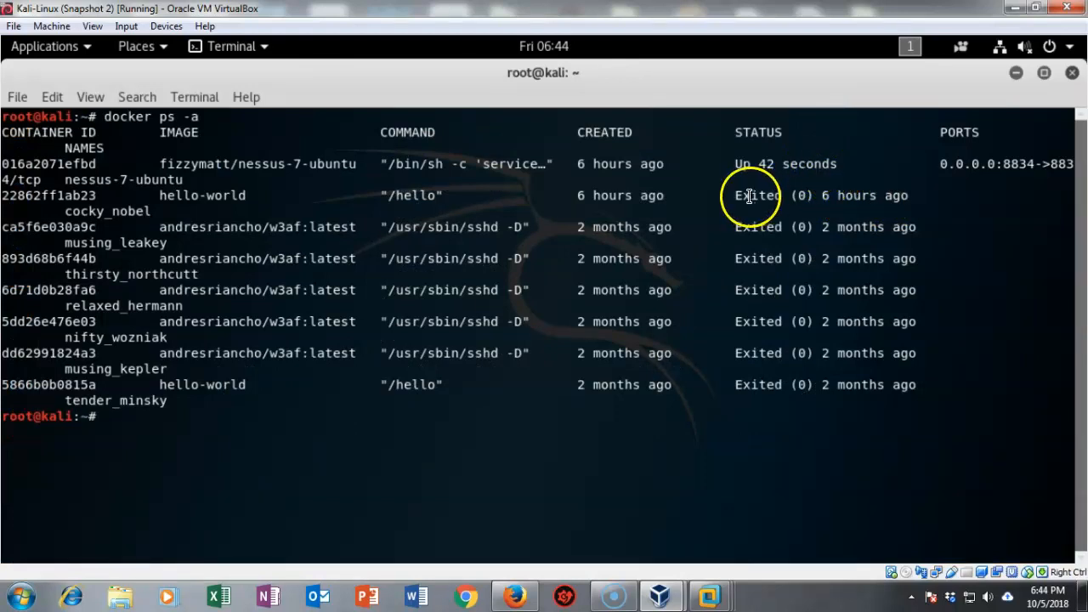
{"action": "left_click", "coordinate": [1071, 74]}
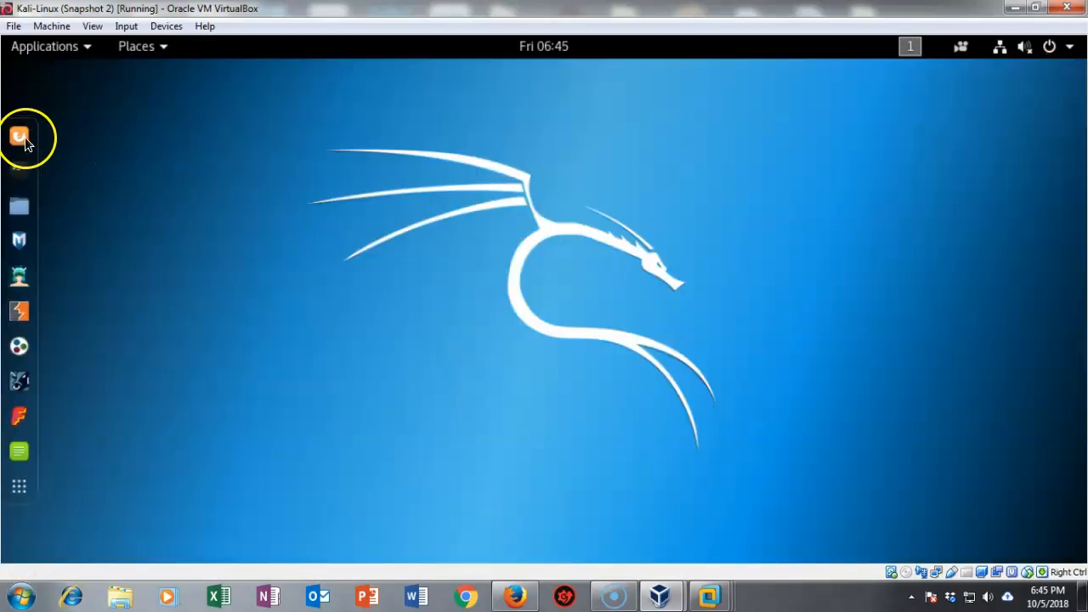
Open Firefox, sign in to Nessus at localhost:8834, and let the browser save the login.
{"action": "left_click", "coordinate": [23, 137]}
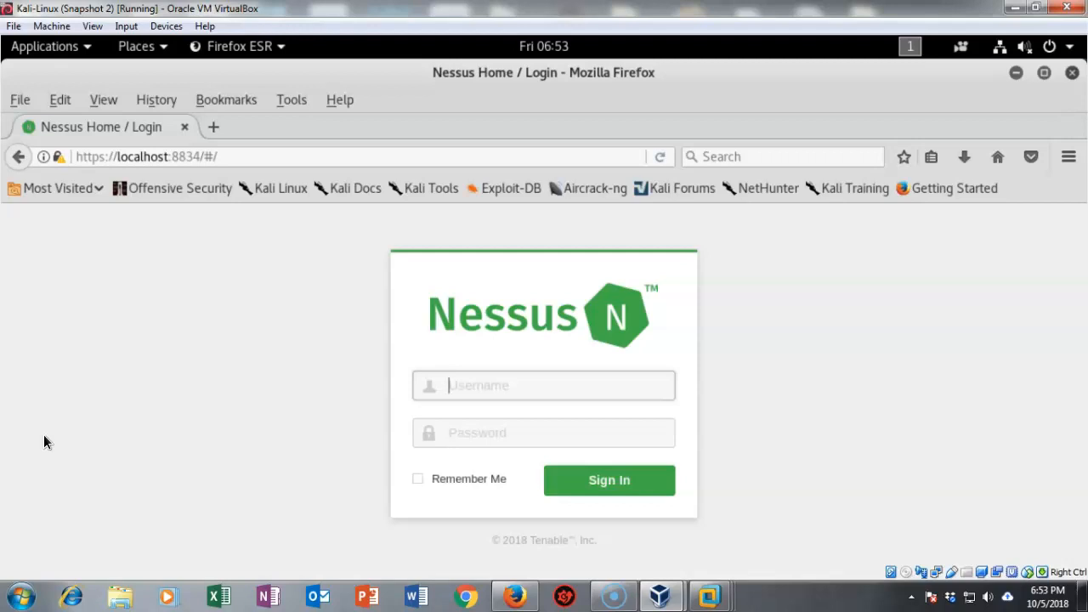
{"action": "key", "text": "Return"}
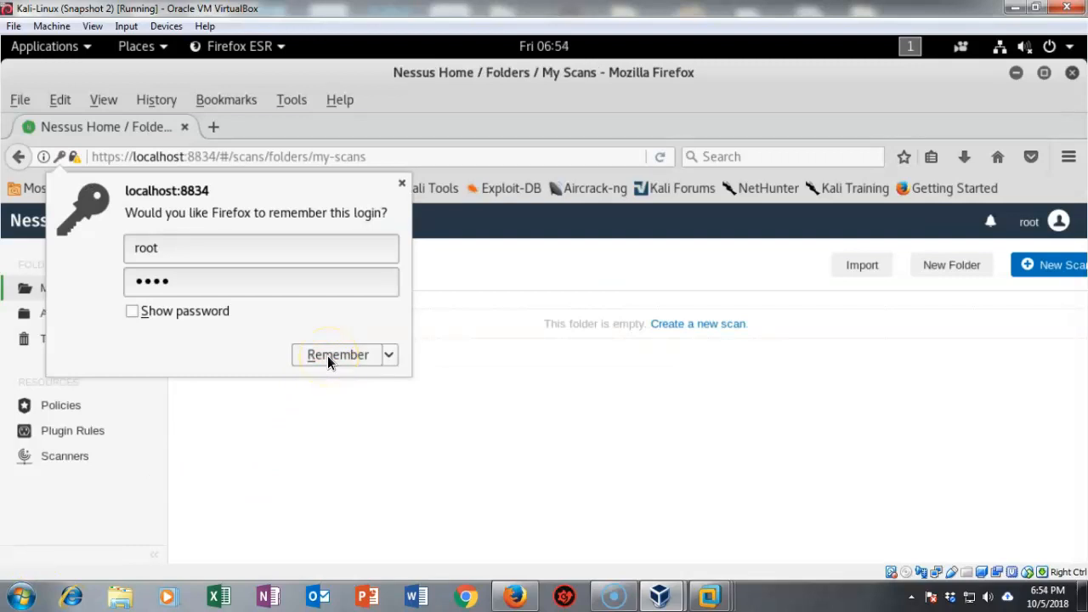
{"action": "left_click", "coordinate": [332, 355]}
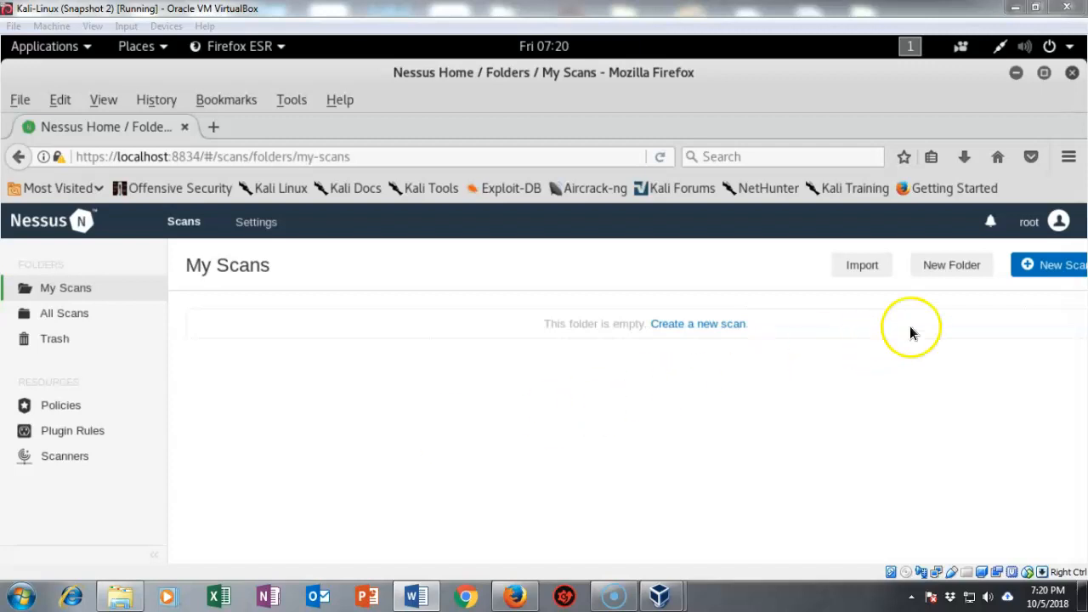
Create a new scan from the Advanced Scan template and go to its Targets box.
{"action": "left_click", "coordinate": [1054, 271]}
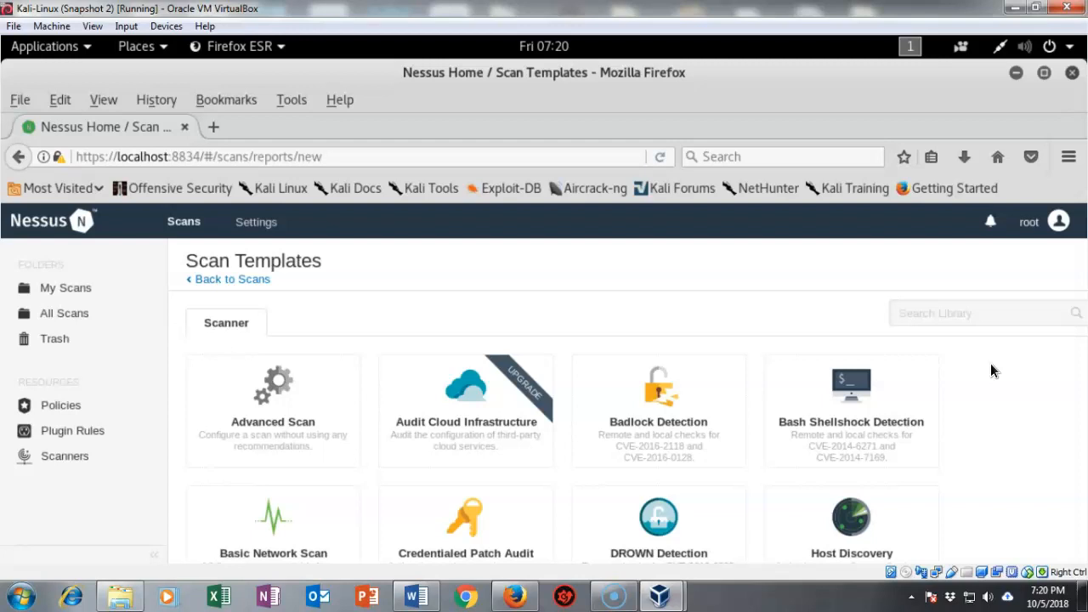
{"action": "left_click", "coordinate": [261, 399]}
{"action": "key", "text": "super"}
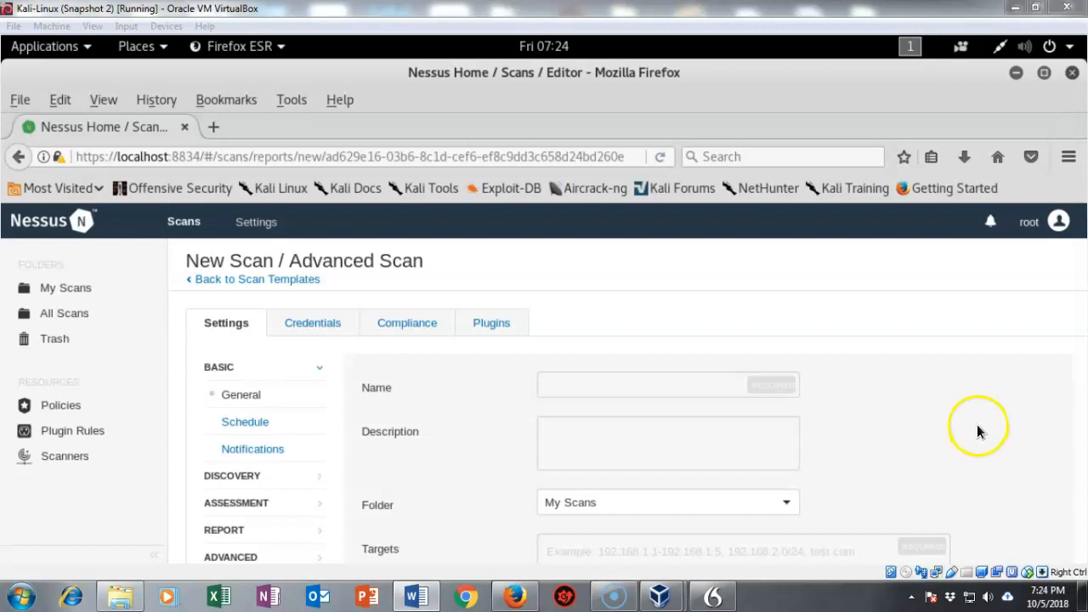
{"action": "scroll", "coordinate": [976, 424], "scroll_direction": "down", "scroll_amount": 3}
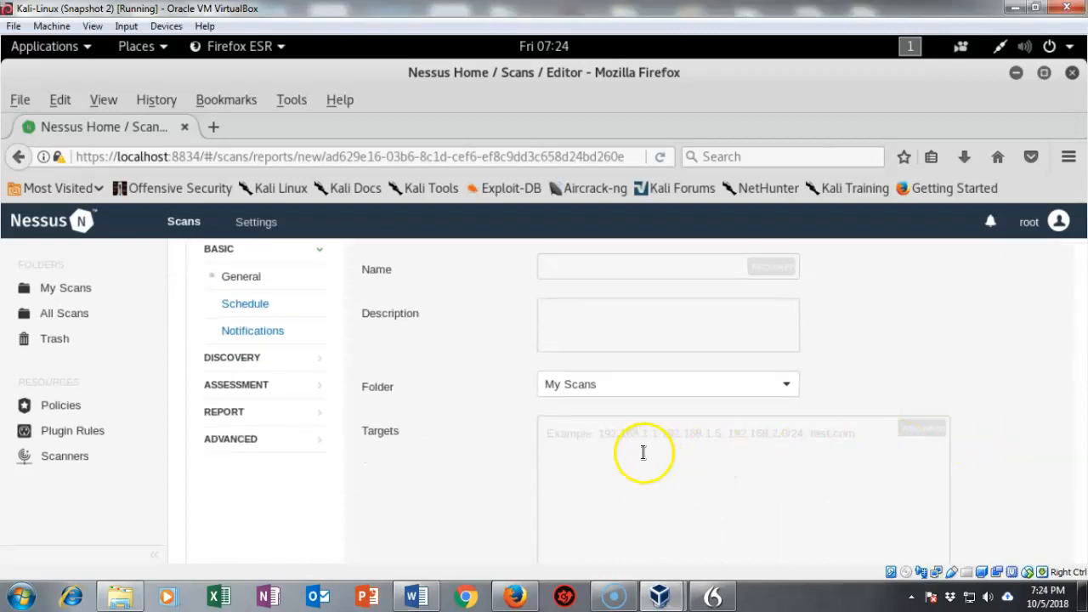
{"action": "left_click", "coordinate": [599, 437]}
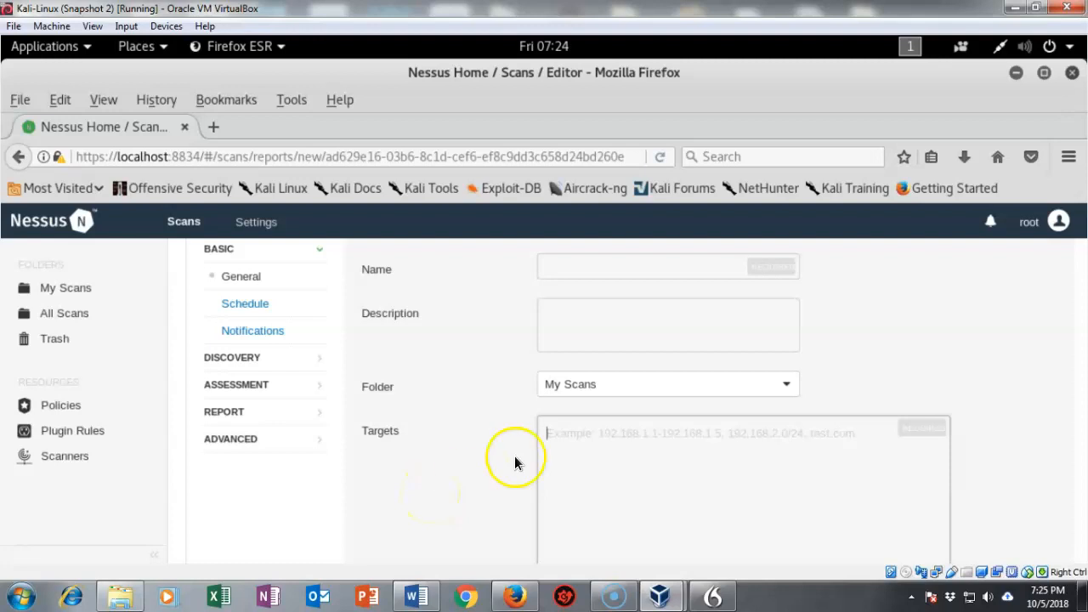
Run ifconfig in a terminal to read eth0's address 192.168.0.30, then close it.
{"action": "left_click", "coordinate": [1043, 74]}
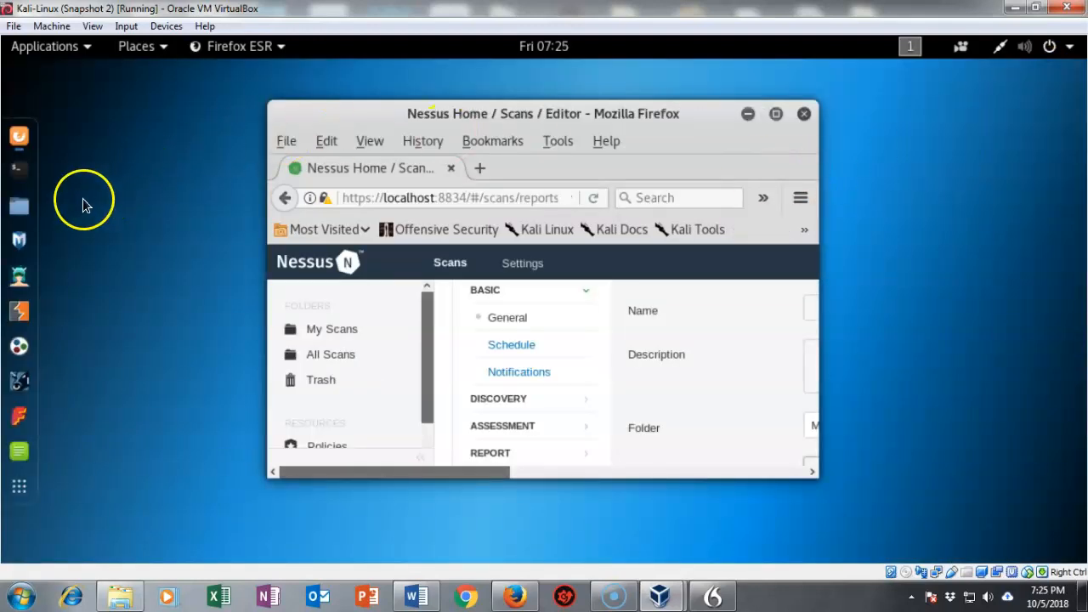
{"action": "left_click", "coordinate": [17, 173]}
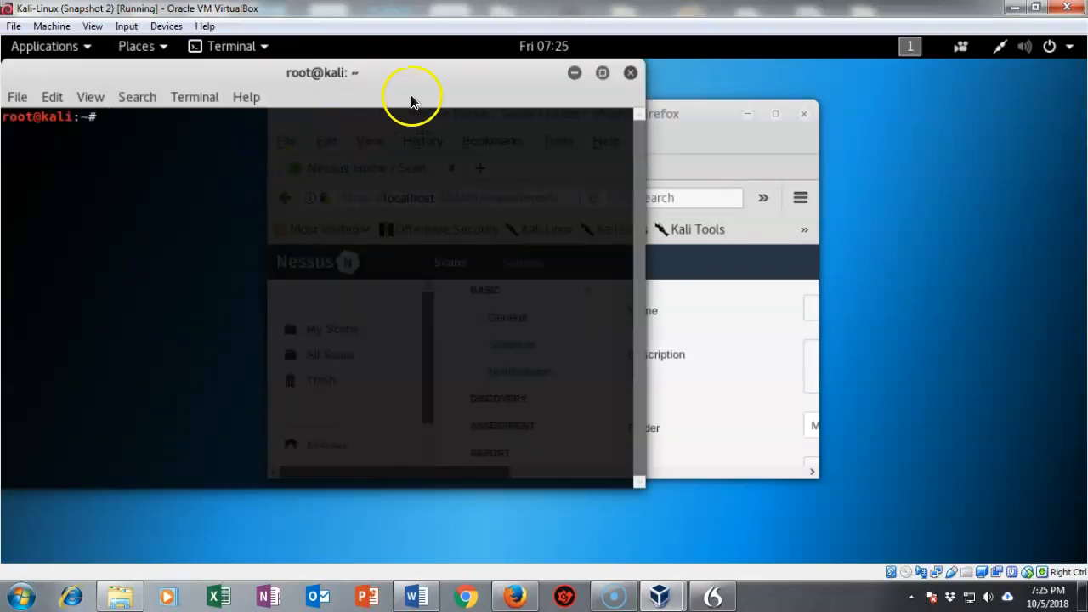
{"action": "left_click_drag", "start_coordinate": [420, 88], "coordinate": [603, 161]}
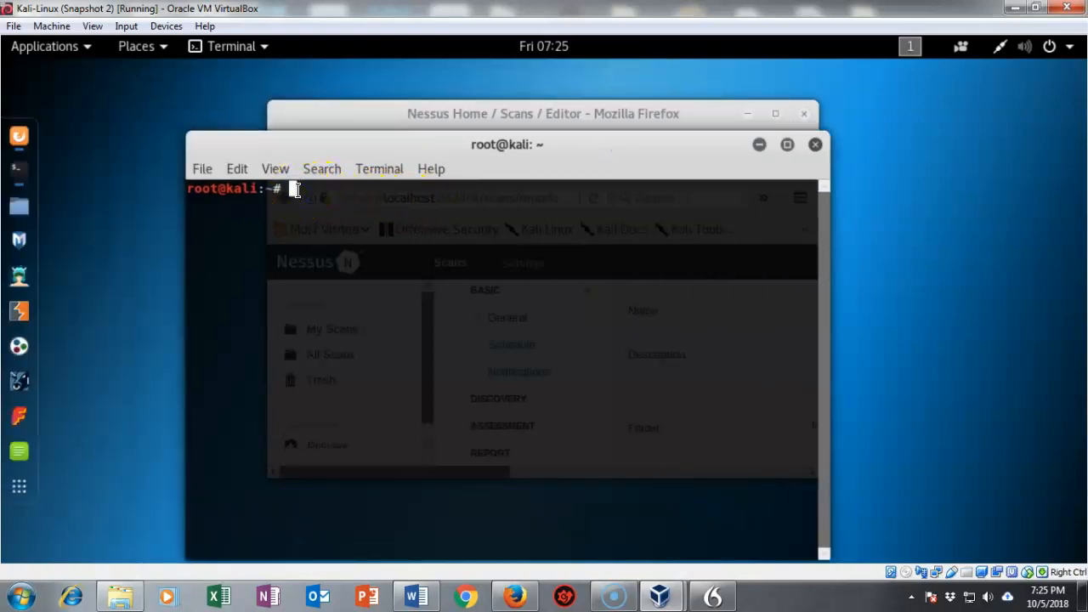
{"action": "type", "text": "ifconfig"}
{"action": "key", "text": "Return"}
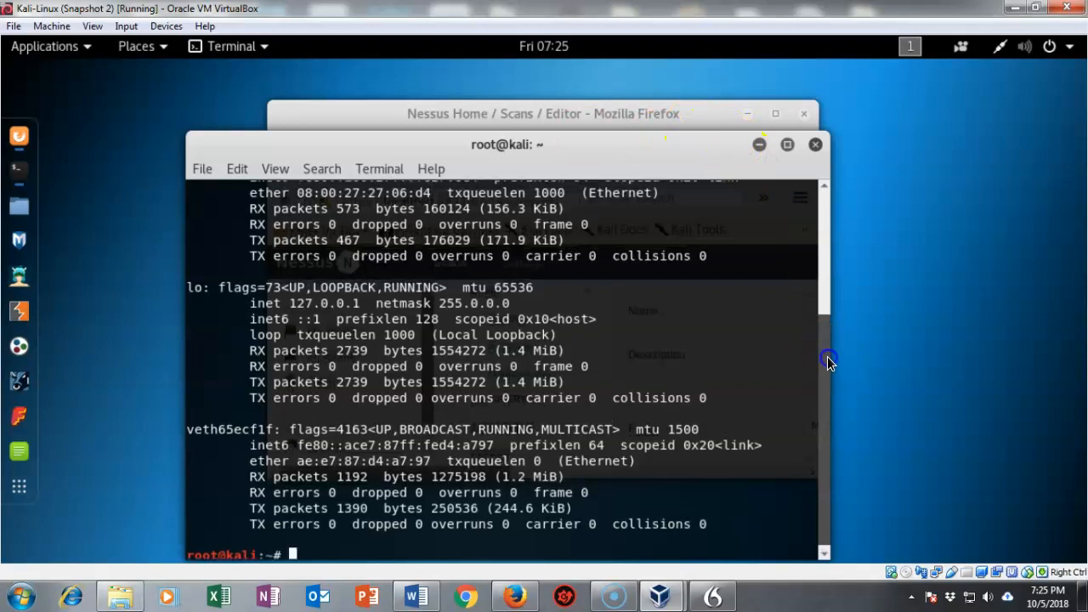
{"action": "scroll", "coordinate": [829, 363], "scroll_direction": "up", "scroll_amount": 5}
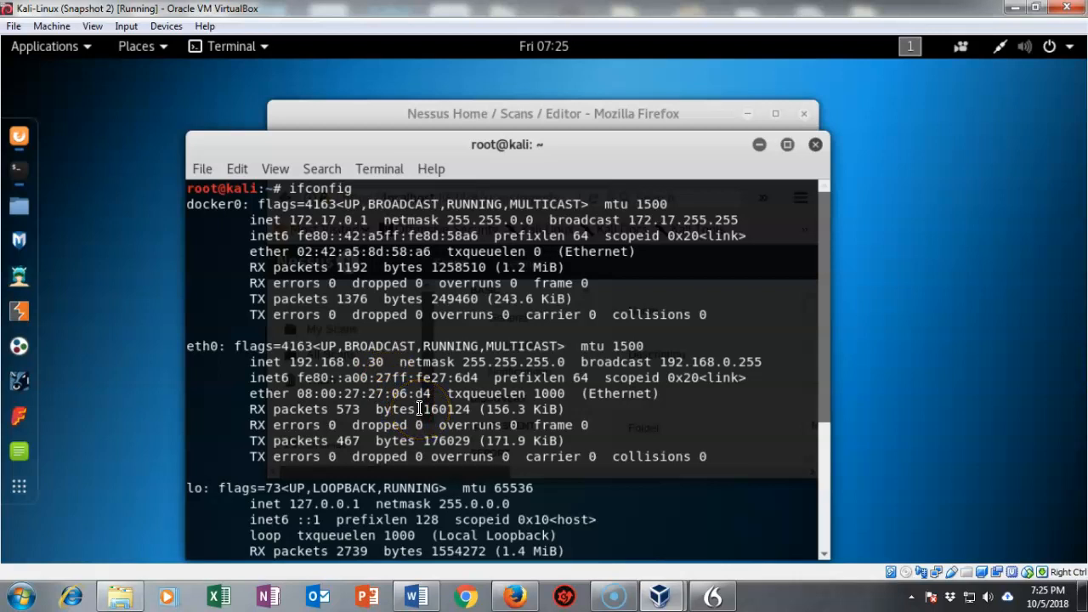
{"action": "left_click", "coordinate": [815, 145]}
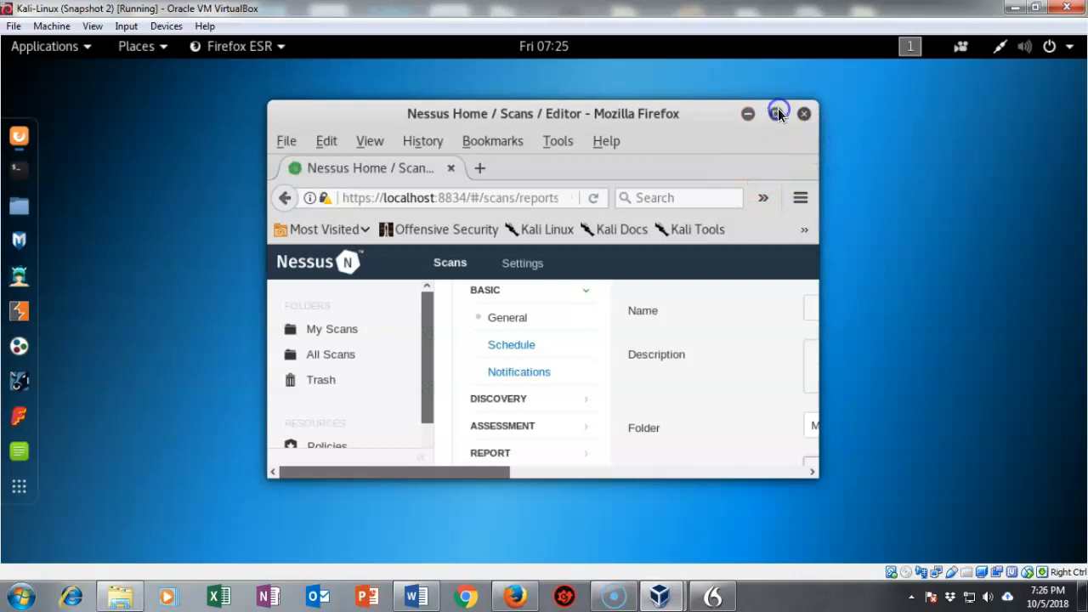
Enter the scan target range 192.168.0.1 - 192.168.0.254.
{"action": "left_click", "coordinate": [777, 111]}
{"action": "left_click", "coordinate": [547, 433]}
{"action": "left_click", "coordinate": [639, 481]}
{"action": "left_click", "coordinate": [639, 481]}
{"action": "type", "text": "192.168."}
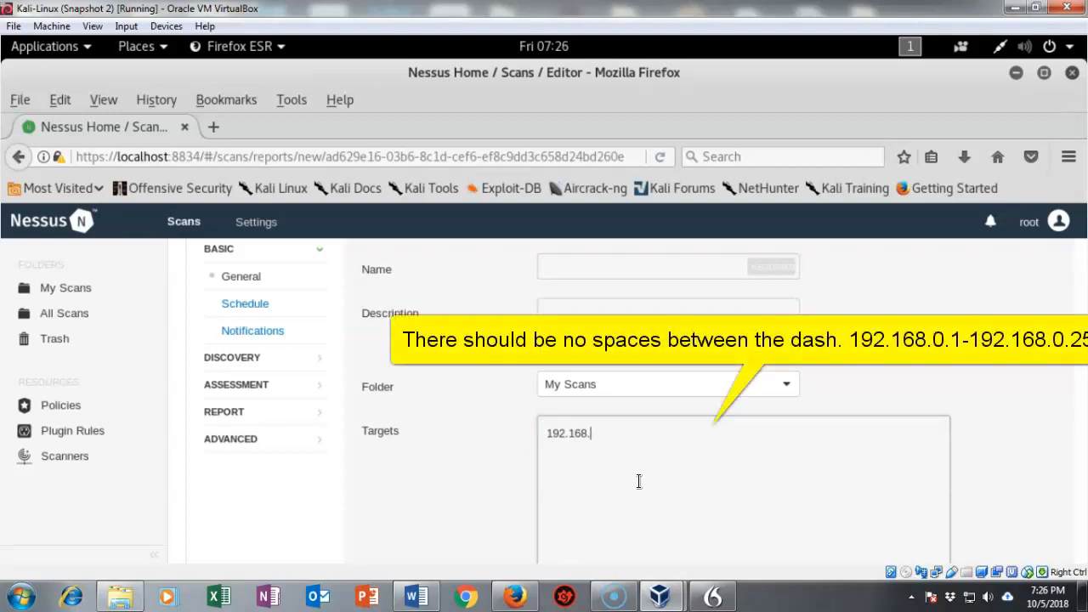
{"action": "type", "text": "0.1- 192.168.0.254"}
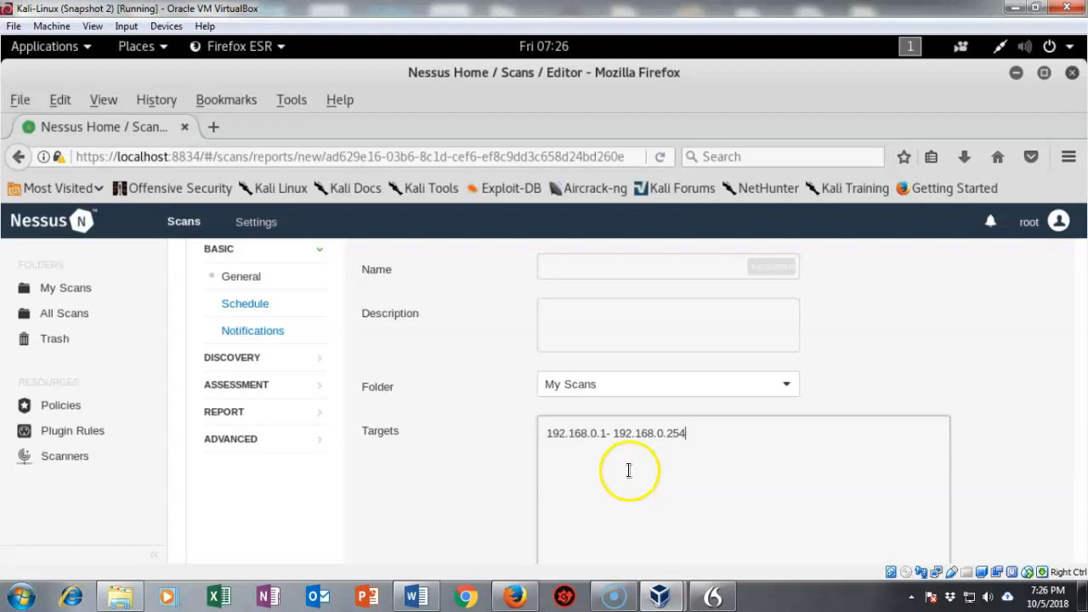
{"action": "left_click", "coordinate": [604, 433]}
{"action": "scroll", "coordinate": [1035, 389], "scroll_direction": "down", "scroll_amount": 3}
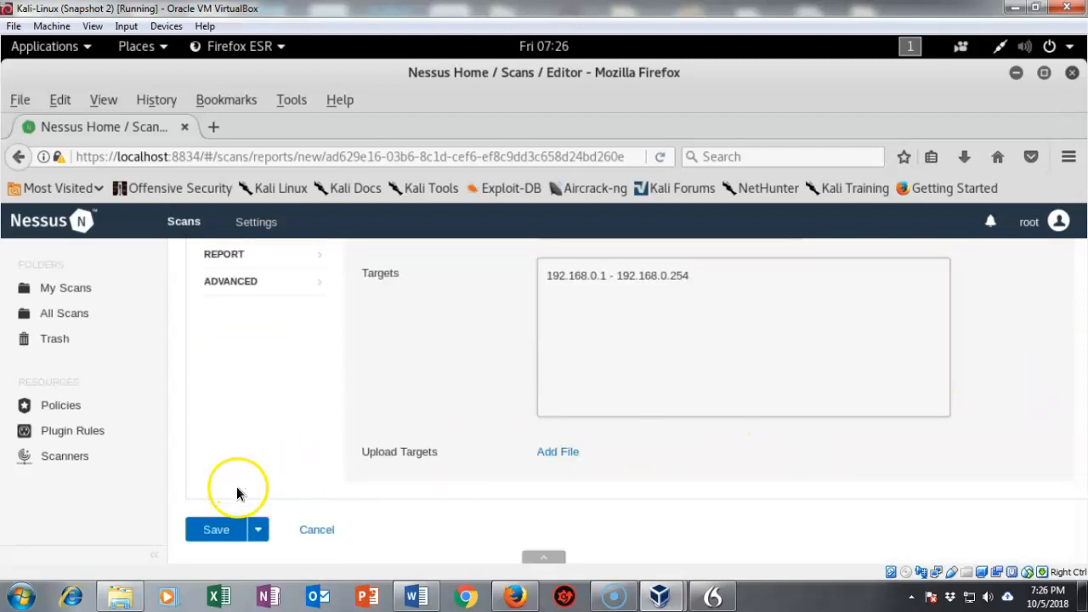
Fill in the required scan name as 'Test'.
{"action": "left_click", "coordinate": [218, 530]}
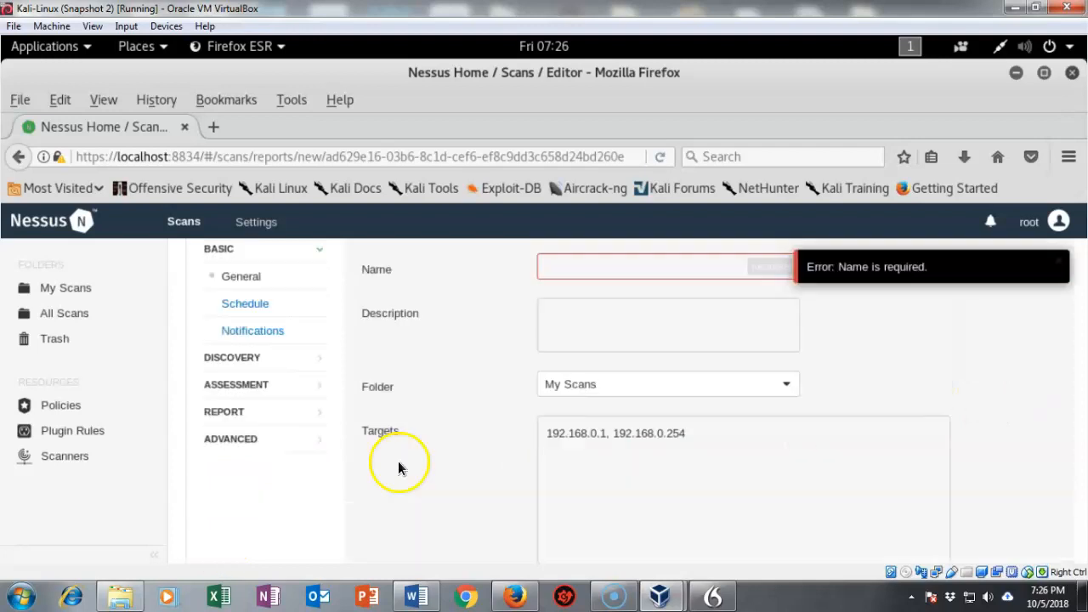
{"action": "left_click", "coordinate": [572, 347]}
{"action": "left_click", "coordinate": [864, 344]}
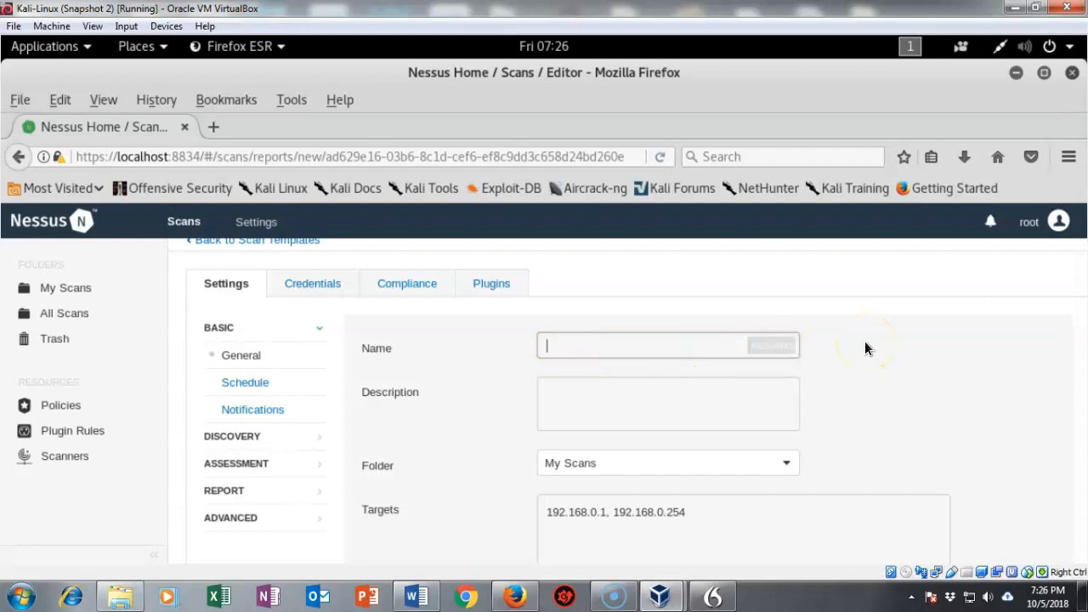
{"action": "type", "text": "Test"}
{"action": "left_click", "coordinate": [944, 363]}
Save and launch the Test scan immediately from the Save dropdown.
{"action": "scroll", "coordinate": [943, 364], "scroll_direction": "down", "scroll_amount": 3}
{"action": "scroll", "coordinate": [943, 364], "scroll_direction": "down", "scroll_amount": 2}
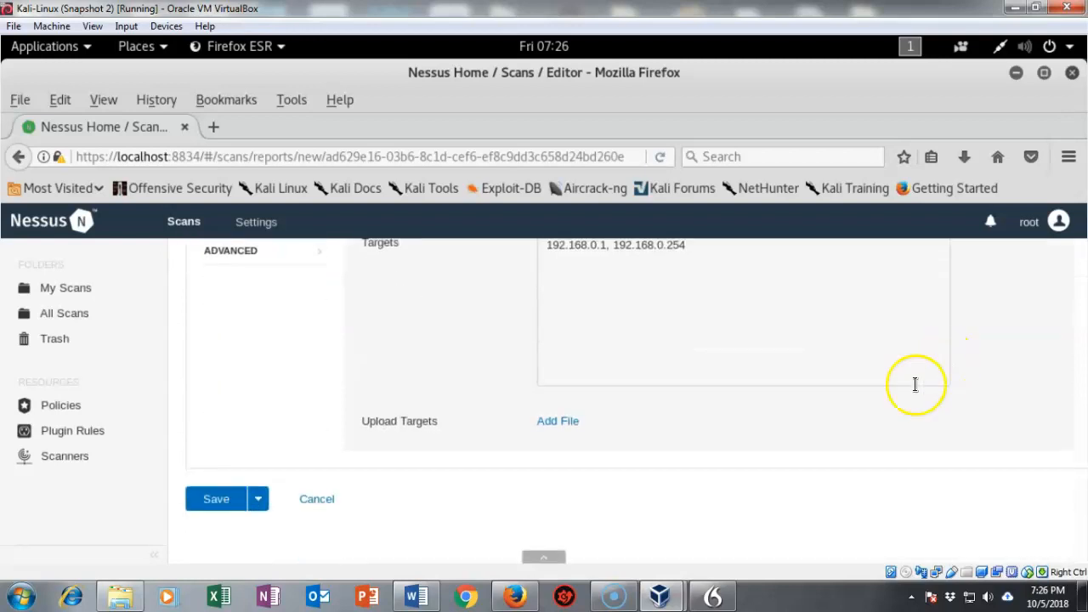
{"action": "left_click", "coordinate": [258, 501]}
{"action": "left_click", "coordinate": [228, 533]}
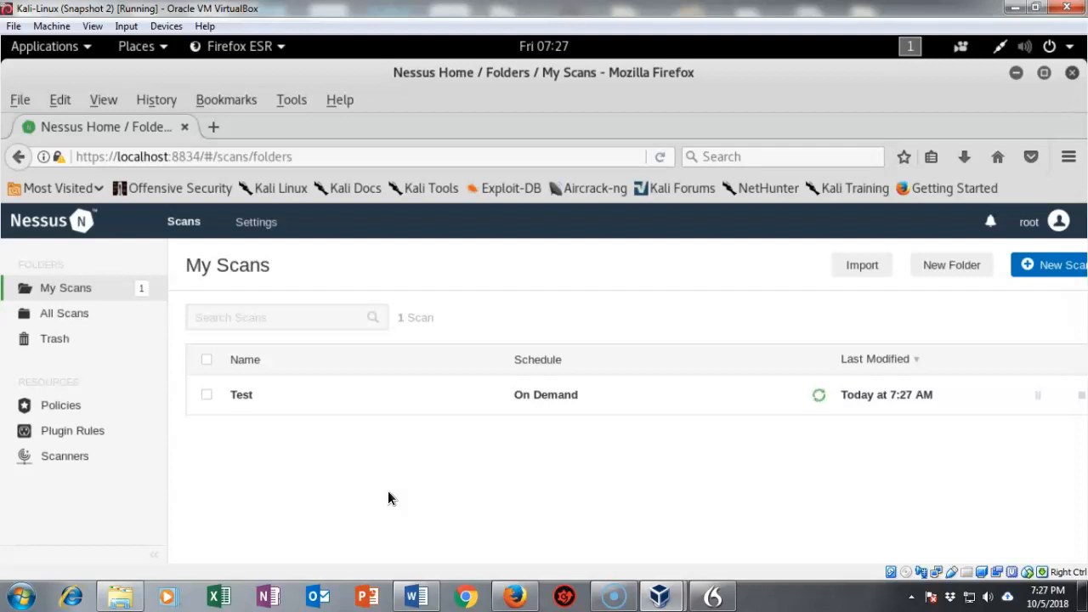
Open the Test scan's Hosts results and check 192.168.0.1's vulnerability breakdown while it completes.
{"action": "left_click", "coordinate": [245, 397]}
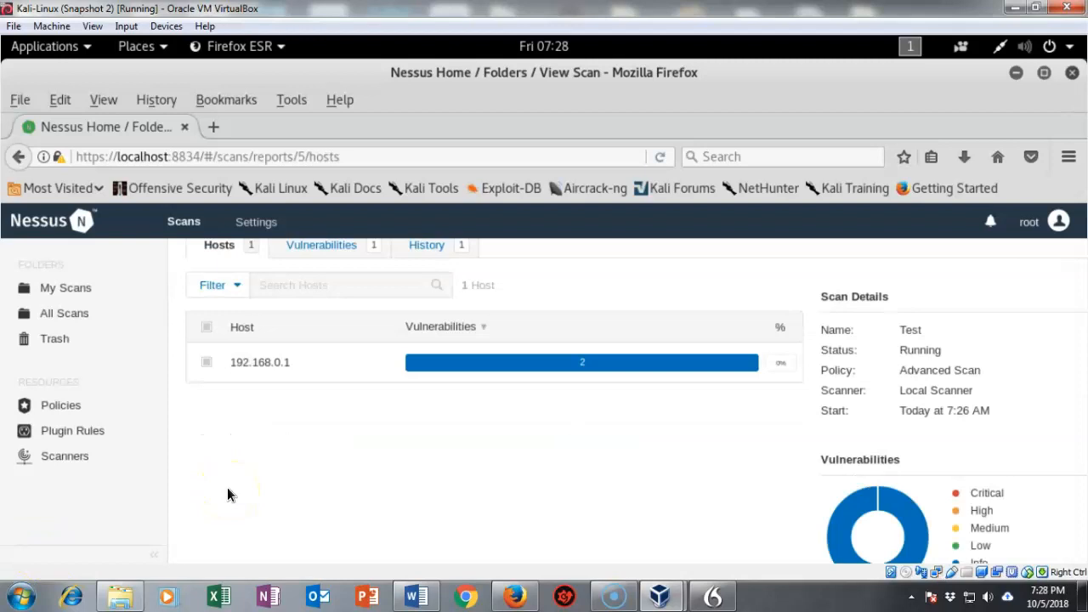
{"action": "scroll", "coordinate": [400, 464], "scroll_direction": "down", "scroll_amount": 1}
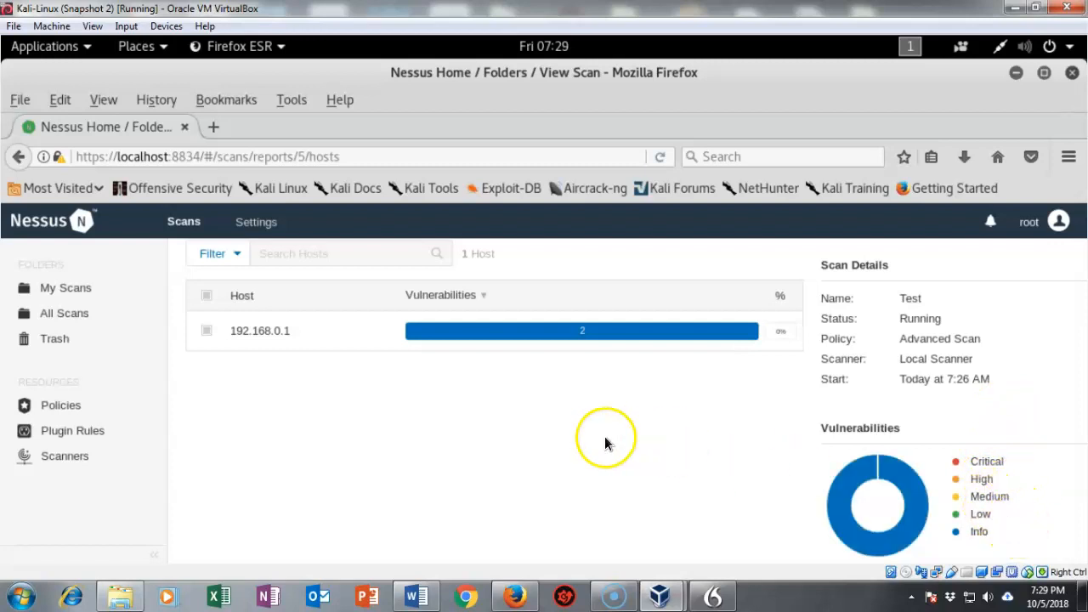
{"action": "scroll", "coordinate": [595, 467], "scroll_direction": "up", "scroll_amount": 2}
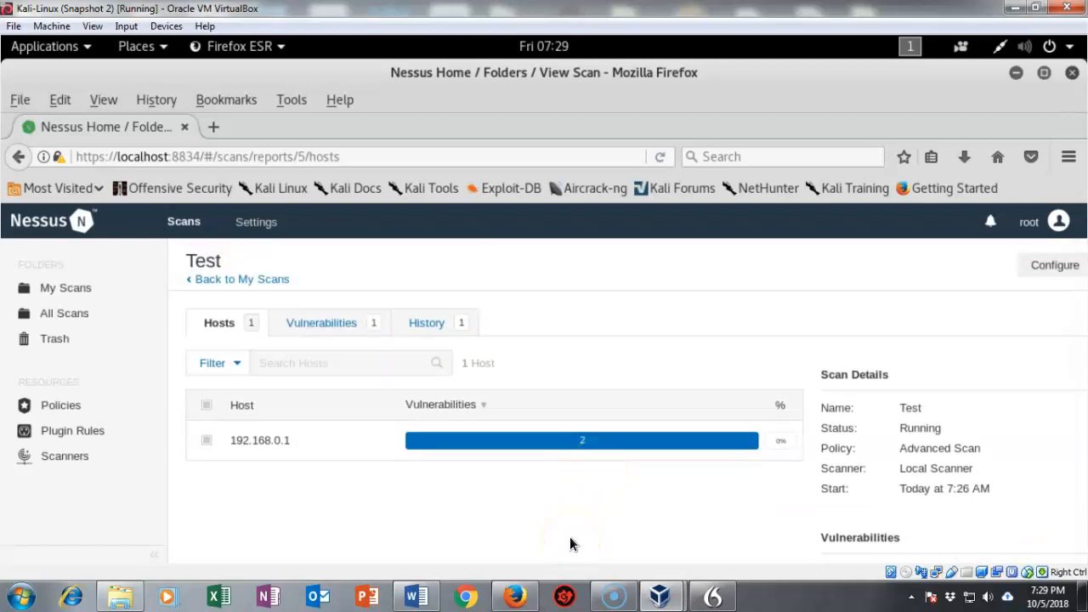
{"action": "left_click", "coordinate": [558, 446]}
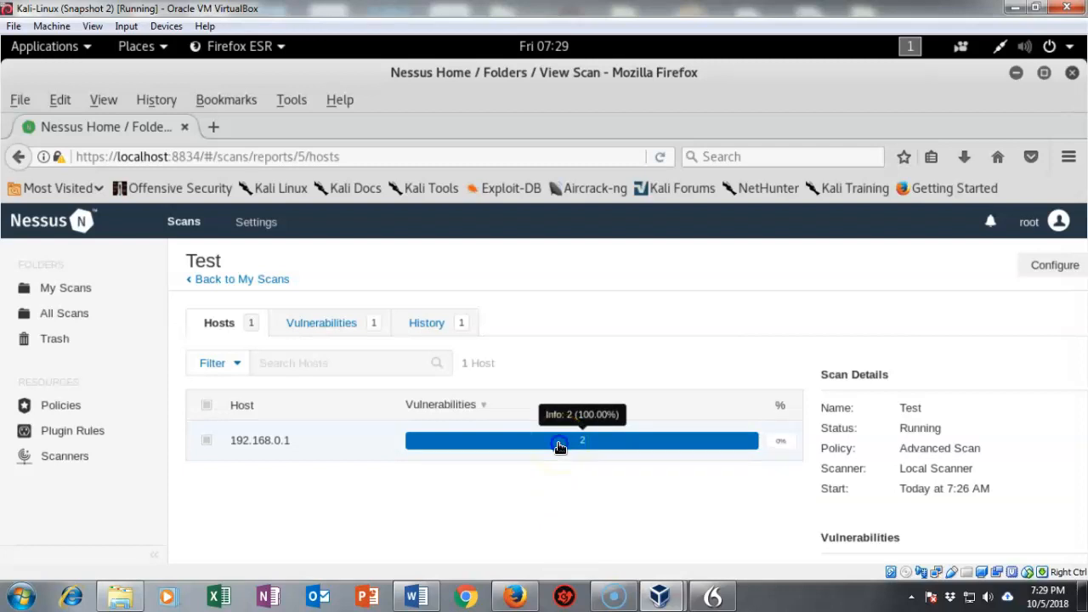
{"action": "left_click", "coordinate": [449, 547]}
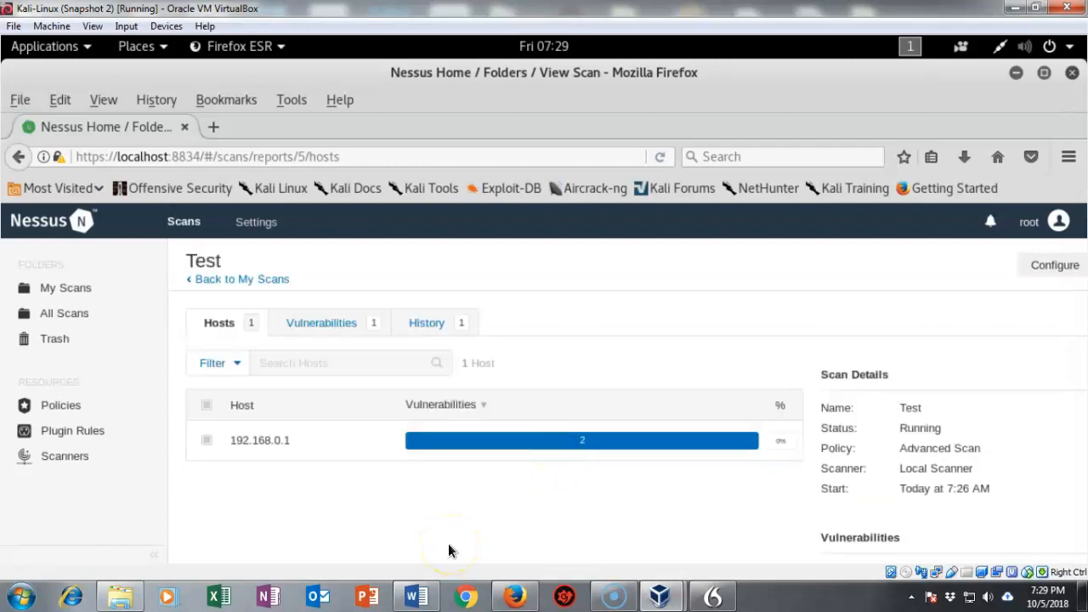
{"action": "left_click", "coordinate": [561, 445]}
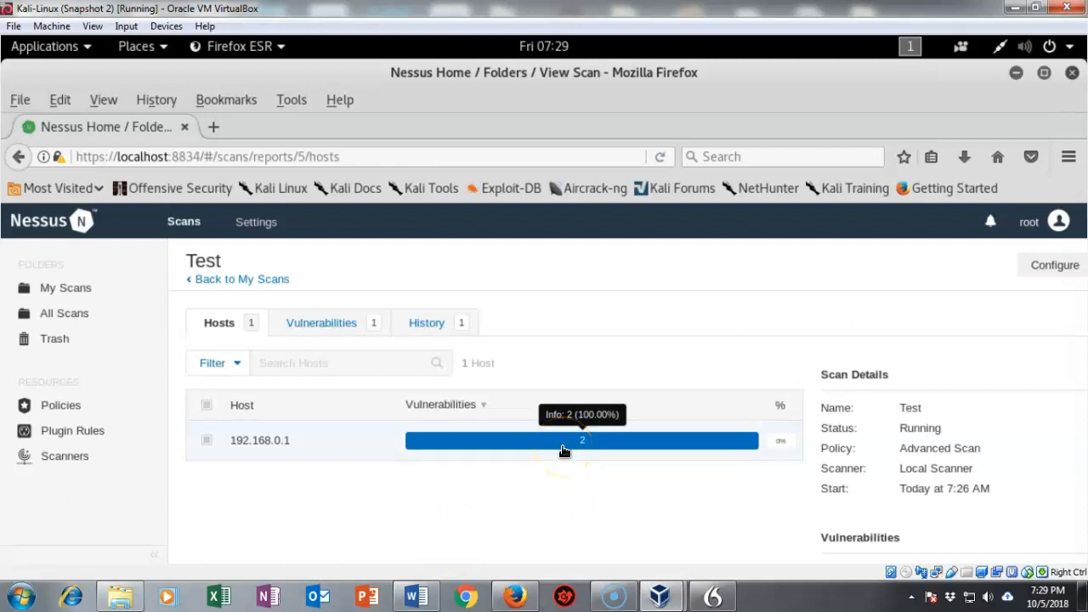
{"action": "scroll", "coordinate": [909, 464], "scroll_direction": "down", "scroll_amount": 2}
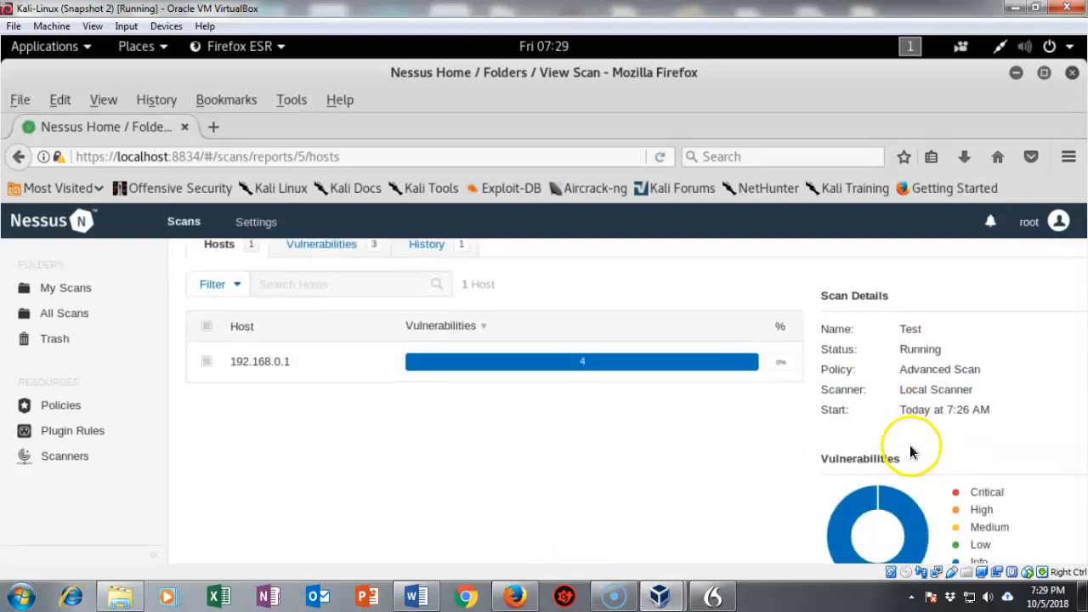
{"action": "scroll", "coordinate": [550, 495], "scroll_direction": "up", "scroll_amount": 1}
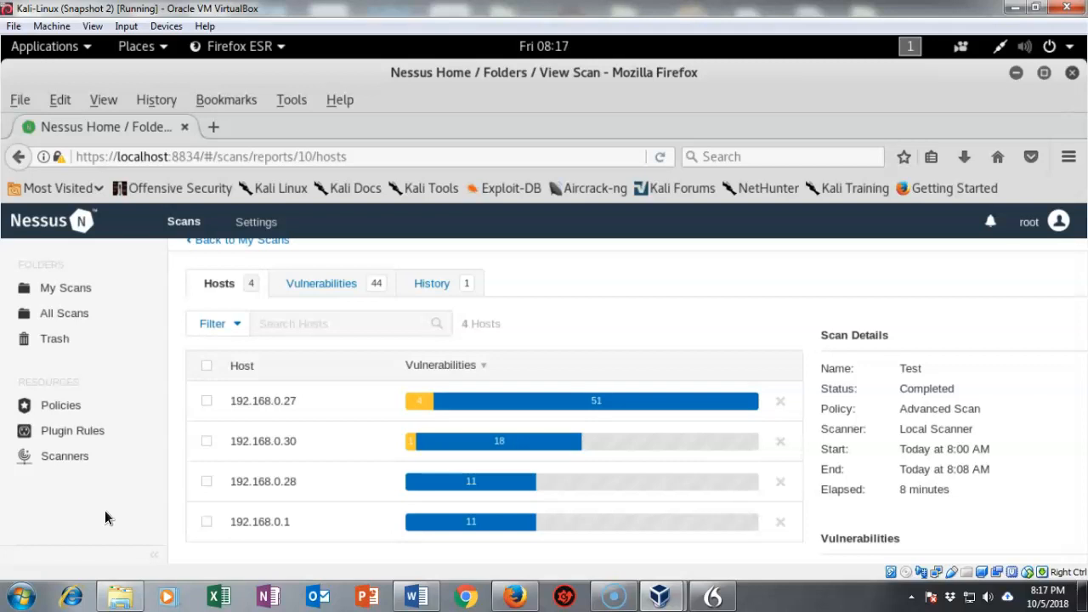
{"action": "left_click", "coordinate": [37, 549]}
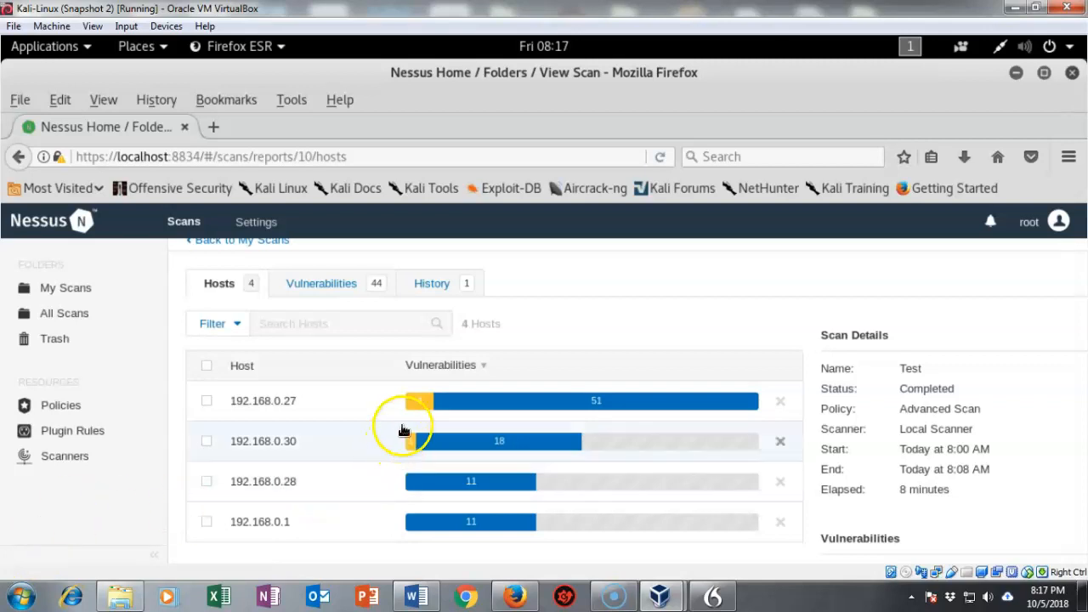
{"action": "mouse_move", "coordinate": [416, 403]}
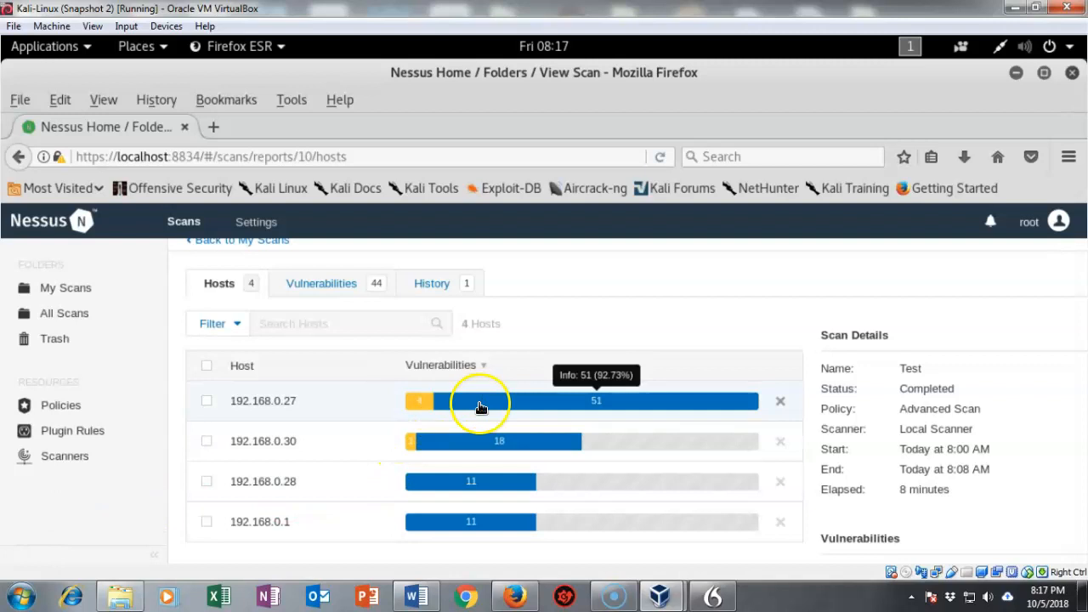
Open host 192.168.0.27's vulnerabilities and scroll through its 39 findings.
{"action": "left_click", "coordinate": [425, 402]}
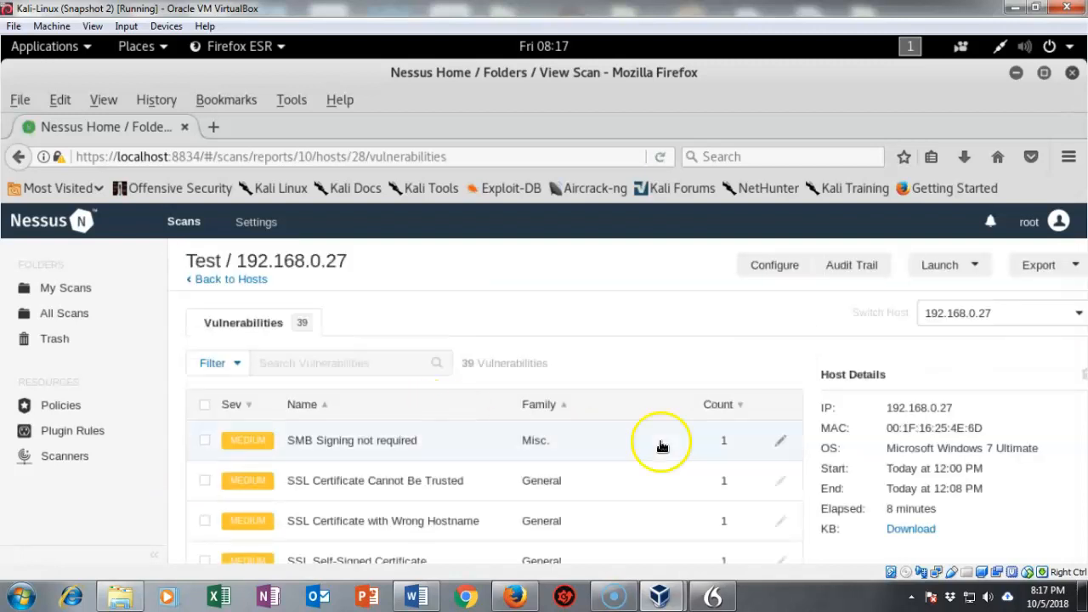
{"action": "scroll", "coordinate": [785, 418], "scroll_direction": "down", "scroll_amount": 1}
{"action": "scroll", "coordinate": [766, 469], "scroll_direction": "down", "scroll_amount": 2}
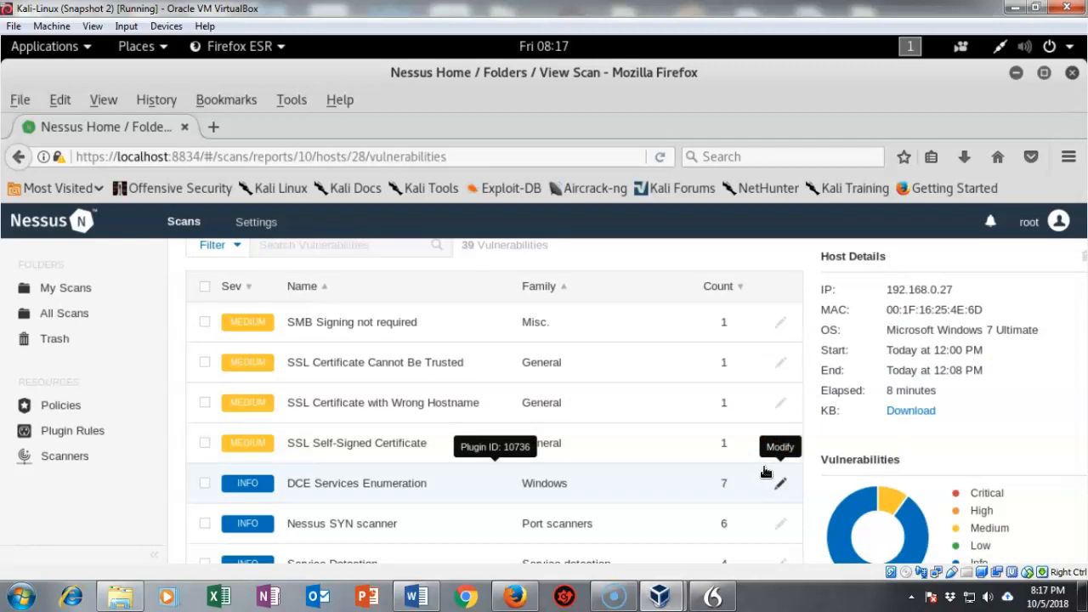
{"action": "scroll", "coordinate": [766, 472], "scroll_direction": "down", "scroll_amount": 1}
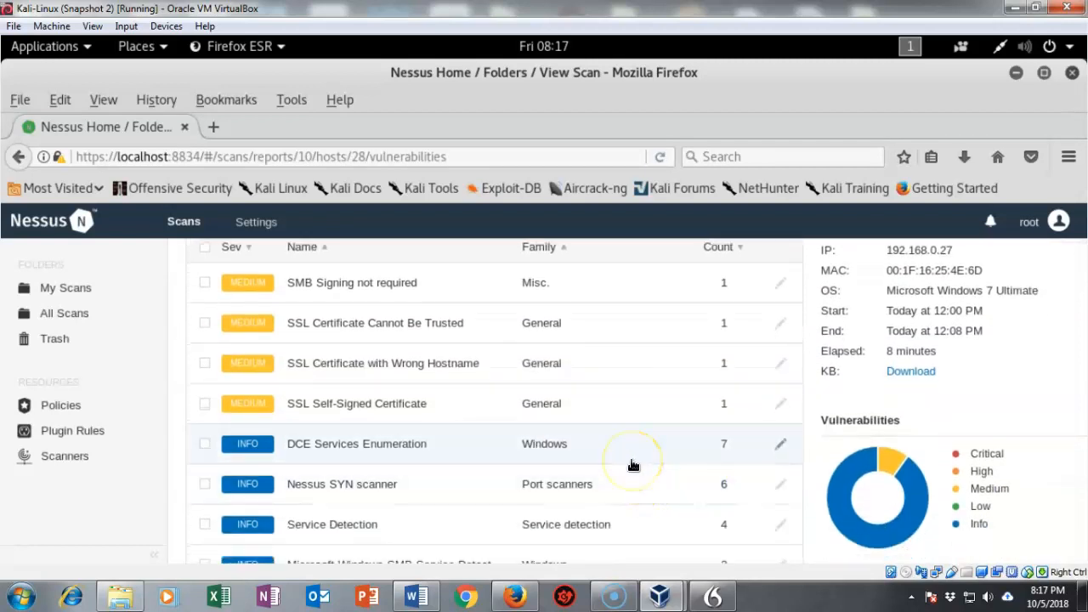
{"action": "scroll", "coordinate": [633, 463], "scroll_direction": "down", "scroll_amount": 3}
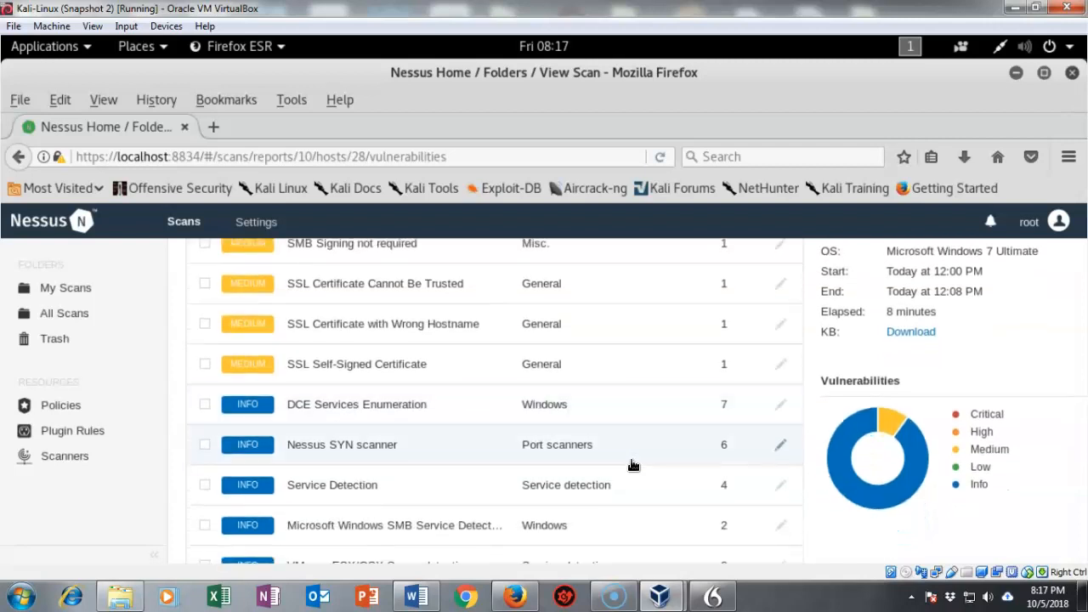
{"action": "scroll", "coordinate": [632, 463], "scroll_direction": "down", "scroll_amount": 6}
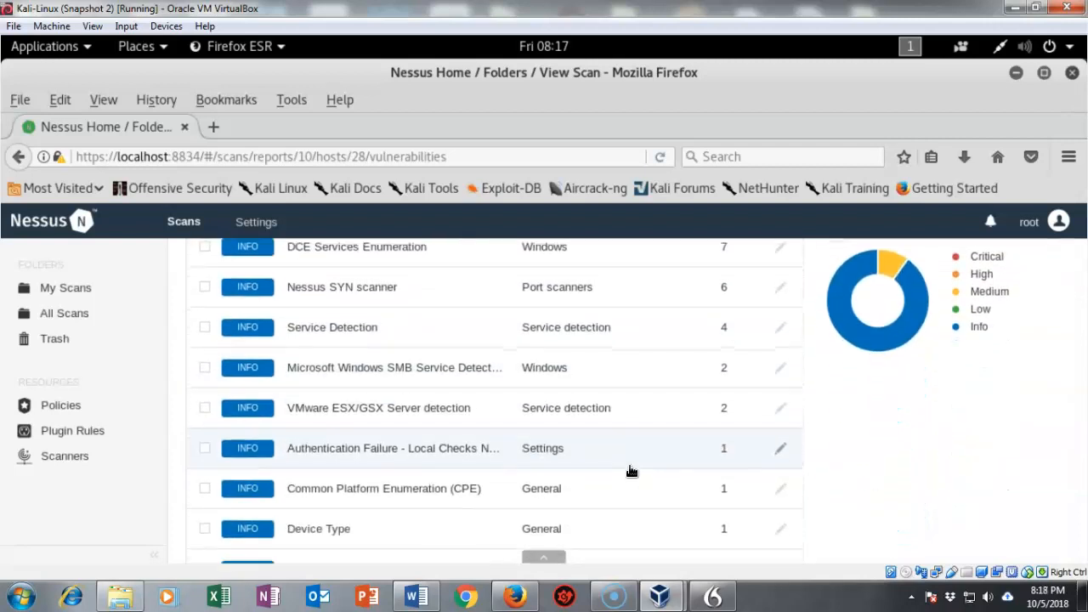
{"action": "scroll", "coordinate": [631, 468], "scroll_direction": "up", "scroll_amount": 12}
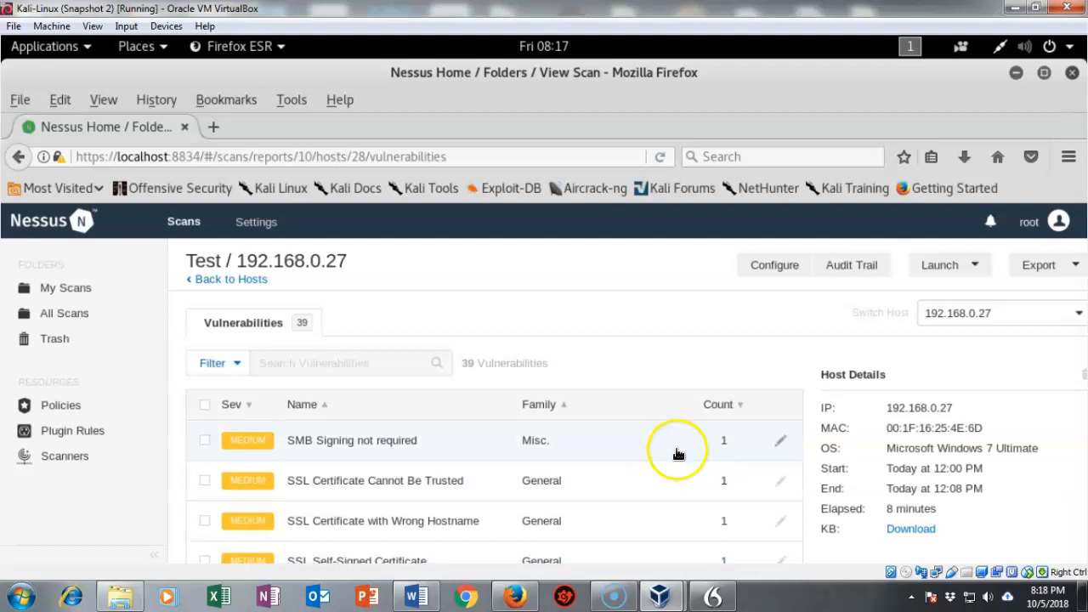
Open plugin 57608 'SMB Signing not required' and review its description, solution and references.
{"action": "left_click", "coordinate": [314, 442]}
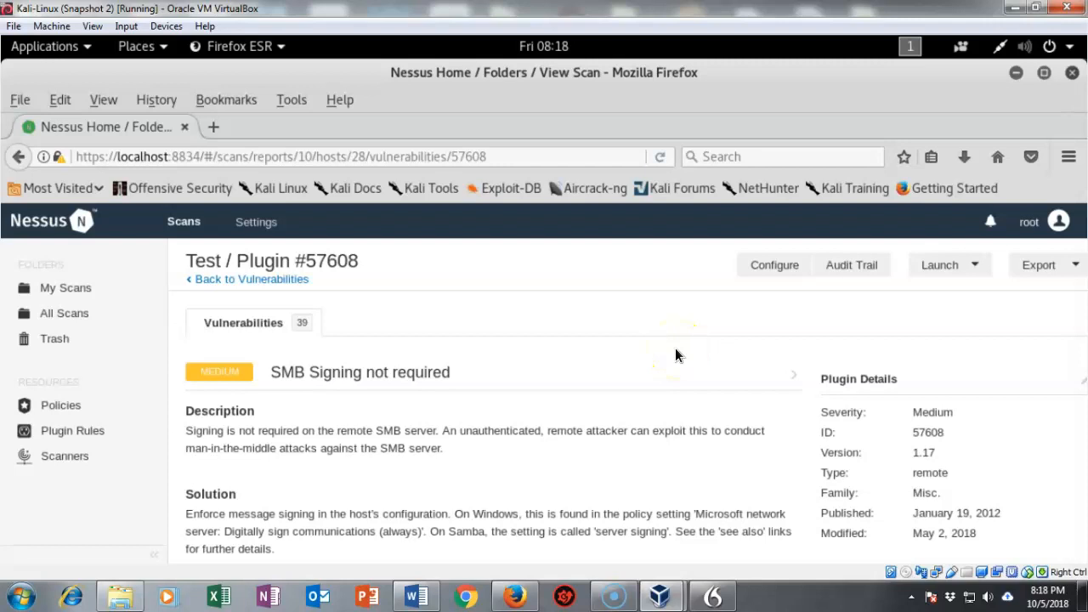
{"action": "scroll", "coordinate": [676, 350], "scroll_direction": "down", "scroll_amount": 3}
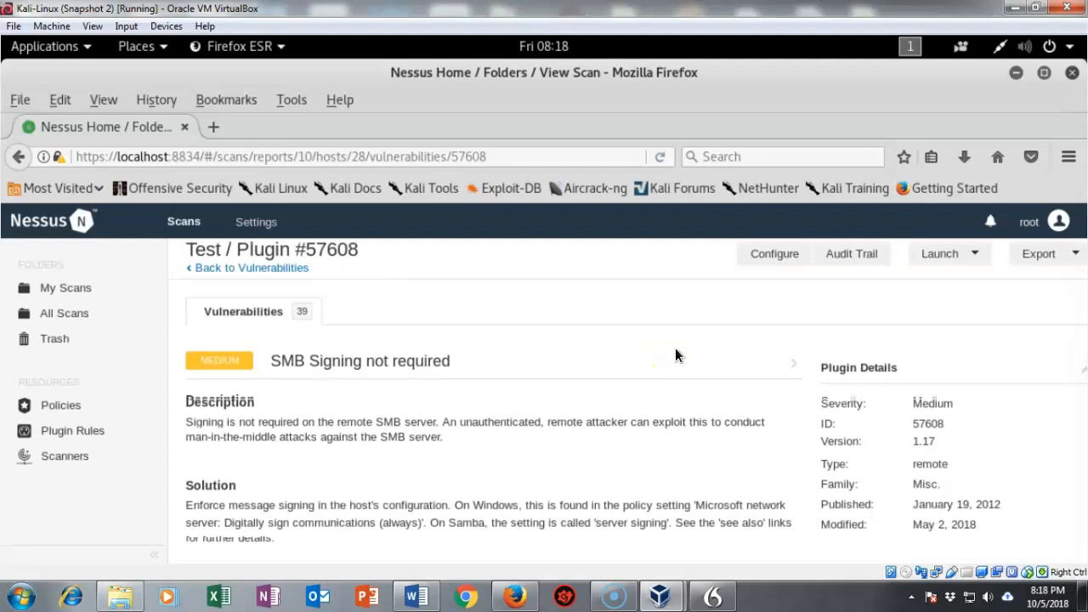
{"action": "scroll", "coordinate": [676, 349], "scroll_direction": "down", "scroll_amount": 3}
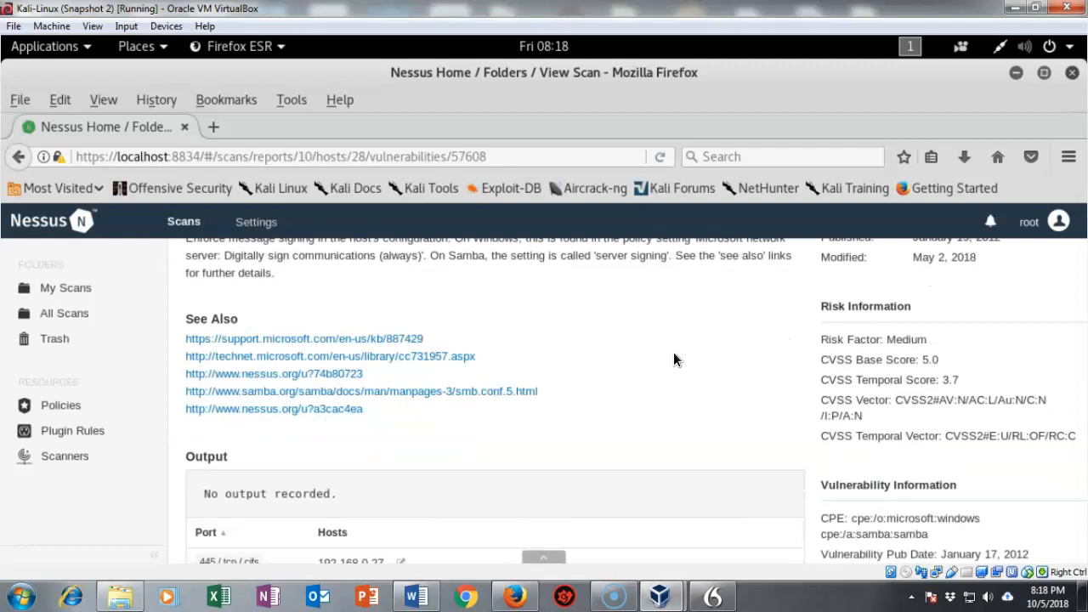
{"action": "scroll", "coordinate": [674, 359], "scroll_direction": "down", "scroll_amount": 2}
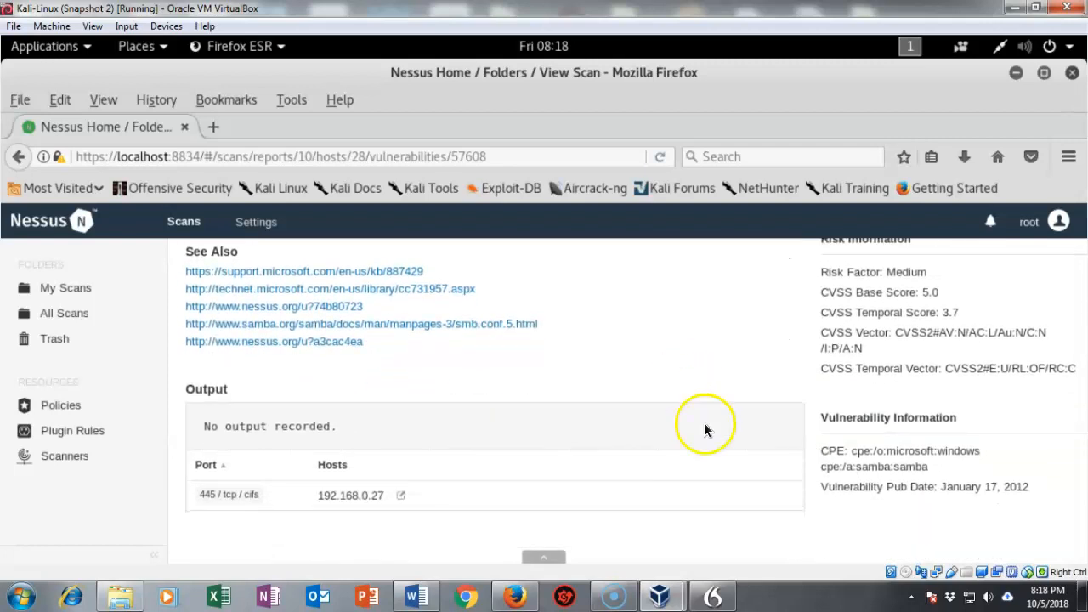
{"action": "scroll", "coordinate": [704, 423], "scroll_direction": "up", "scroll_amount": 3}
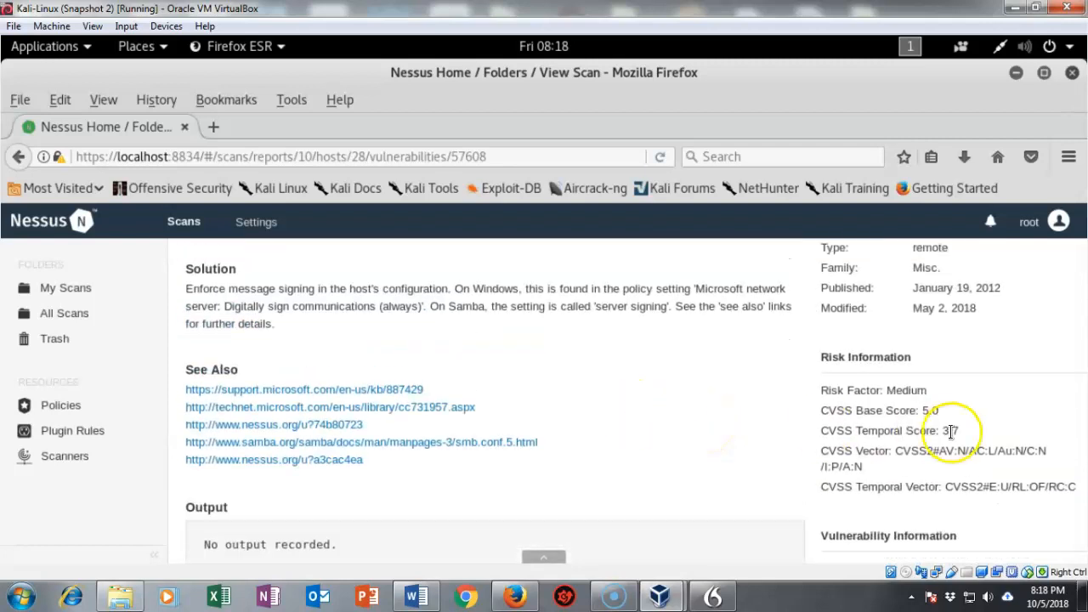
{"action": "scroll", "coordinate": [1024, 499], "scroll_direction": "up", "scroll_amount": 1}
{"action": "scroll", "coordinate": [1023, 501], "scroll_direction": "up", "scroll_amount": 1}
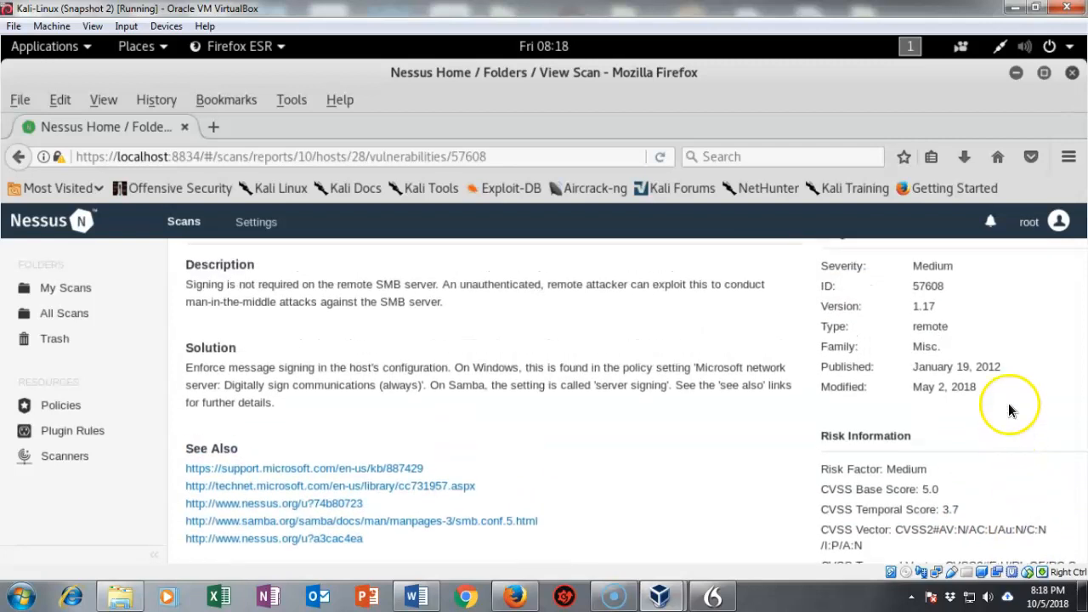
{"action": "scroll", "coordinate": [1011, 390], "scroll_direction": "down", "scroll_amount": 5}
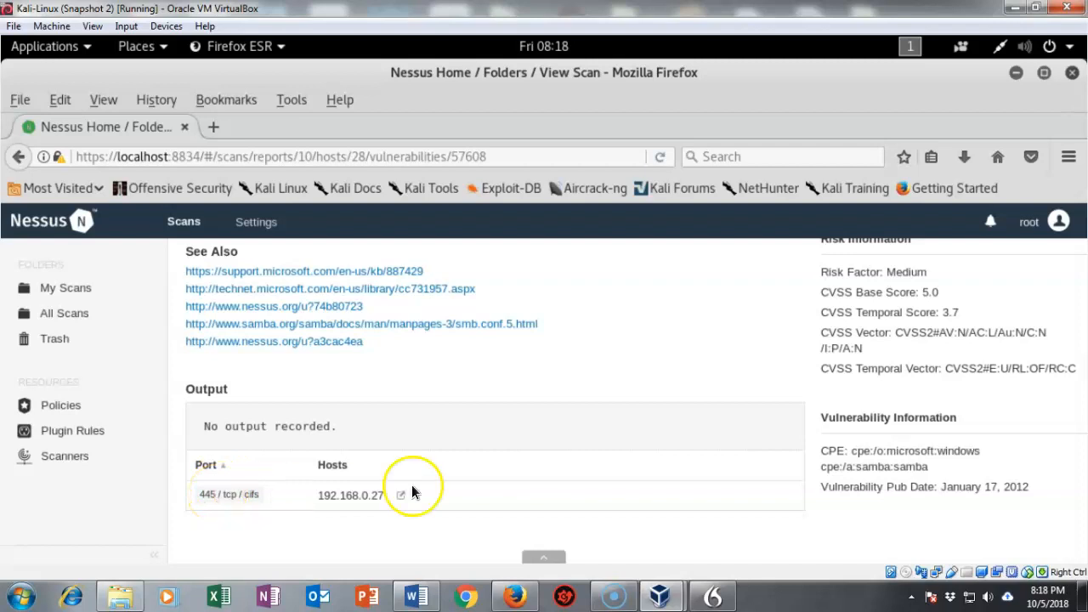
{"action": "scroll", "coordinate": [586, 441], "scroll_direction": "up", "scroll_amount": 2}
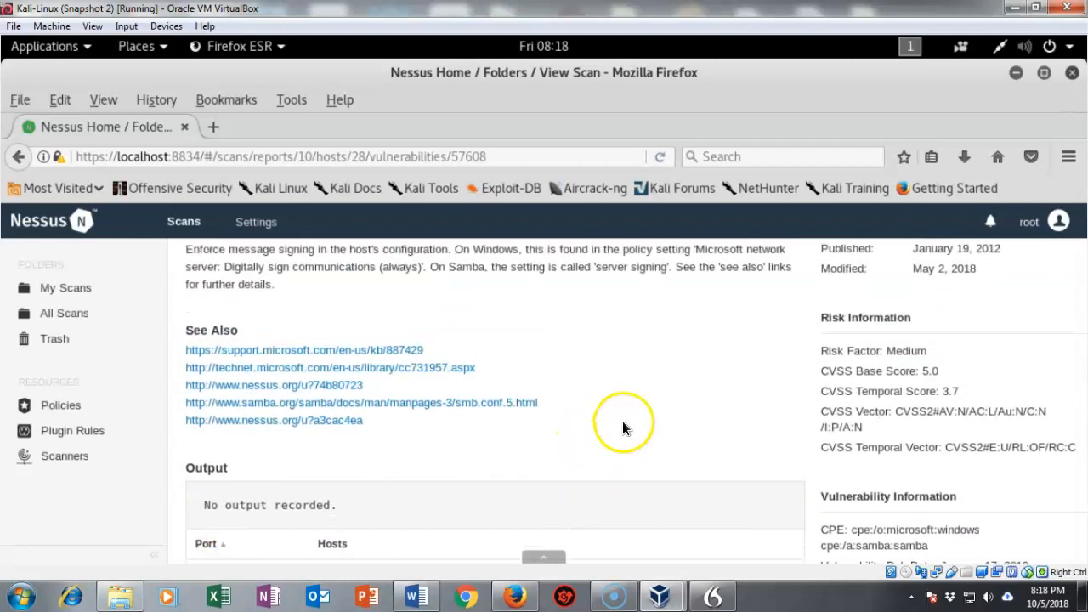
{"action": "scroll", "coordinate": [623, 421], "scroll_direction": "up", "scroll_amount": 2}
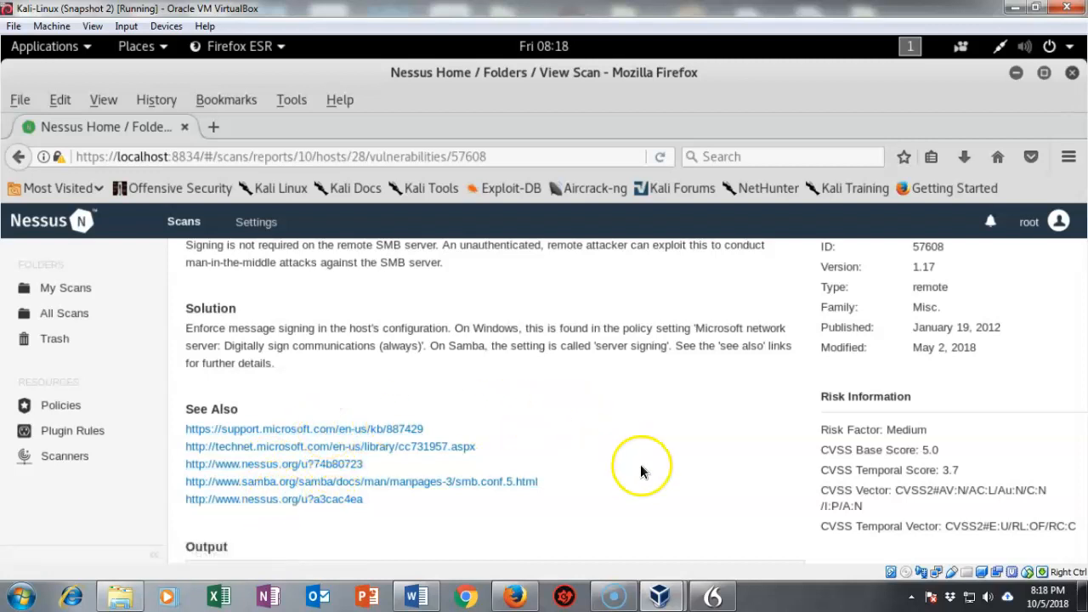
{"action": "scroll", "coordinate": [640, 473], "scroll_direction": "up", "scroll_amount": 1}
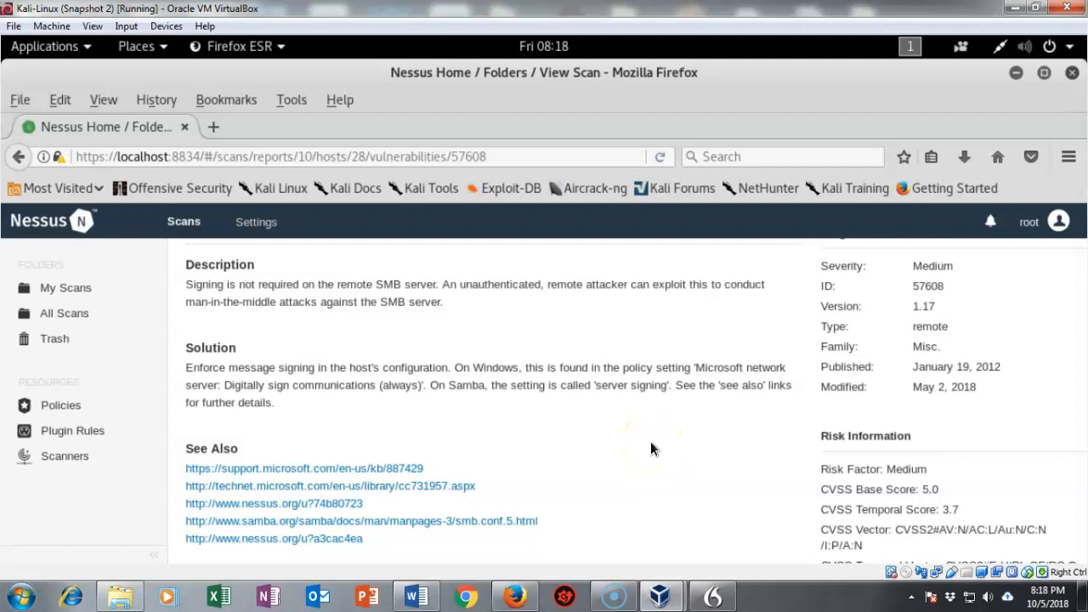
{"action": "scroll", "coordinate": [650, 449], "scroll_direction": "up", "scroll_amount": 1}
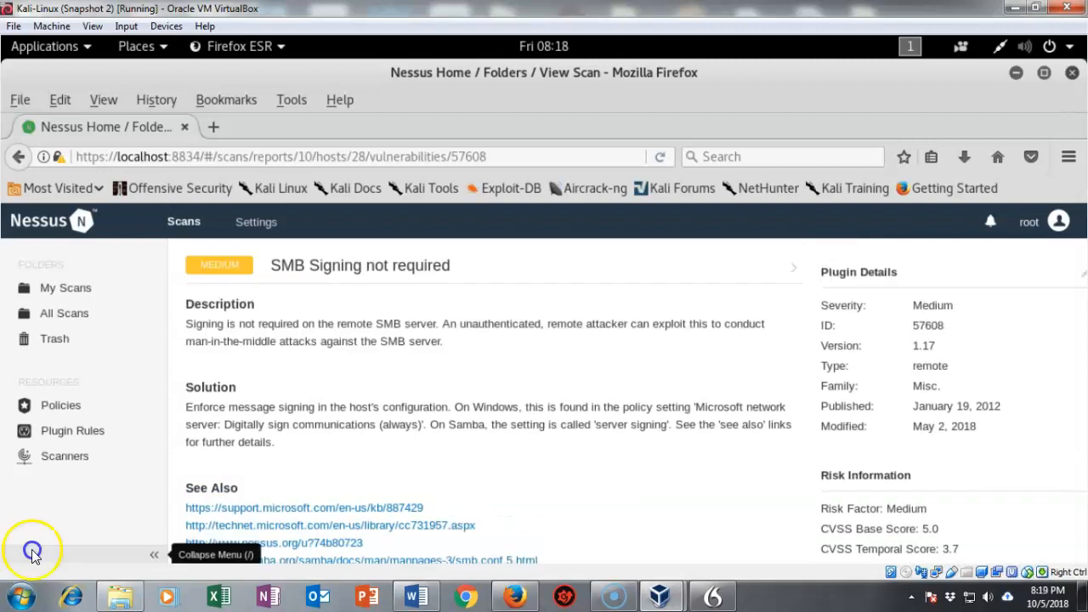
Go back to host 192.168.0.27's 39-entry vulnerability list and scroll through it.
{"action": "left_click", "coordinate": [19, 156]}
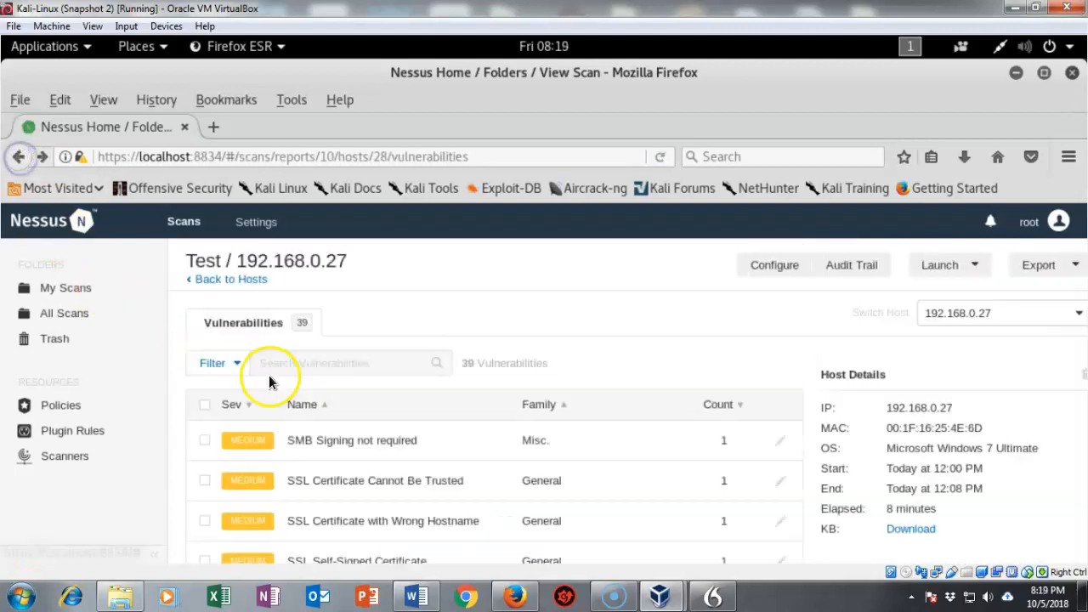
{"action": "scroll", "coordinate": [662, 391], "scroll_direction": "down", "scroll_amount": 2}
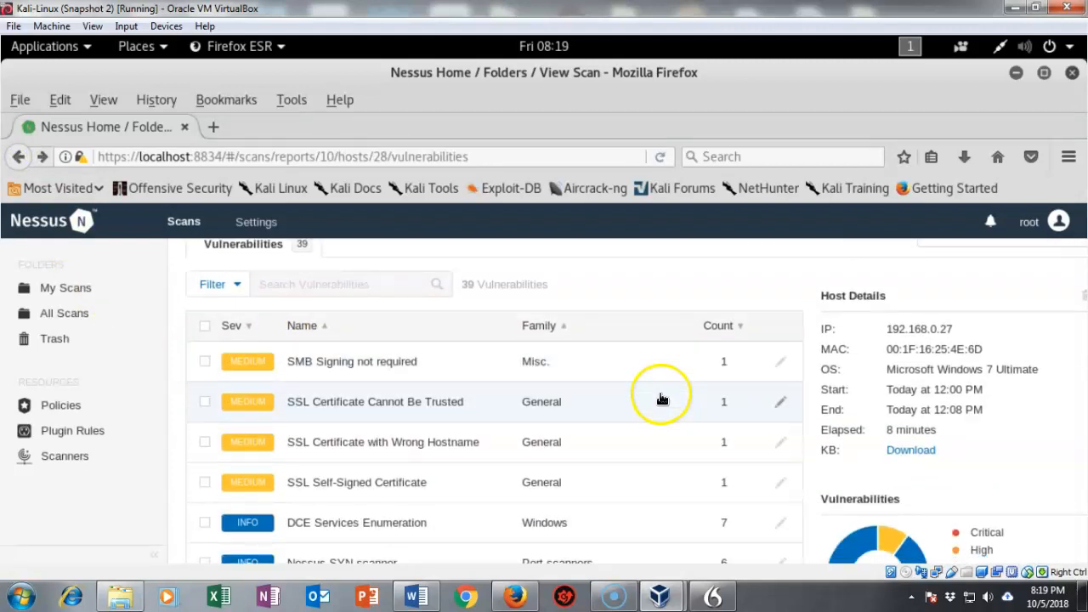
{"action": "scroll", "coordinate": [662, 392], "scroll_direction": "down", "scroll_amount": 1}
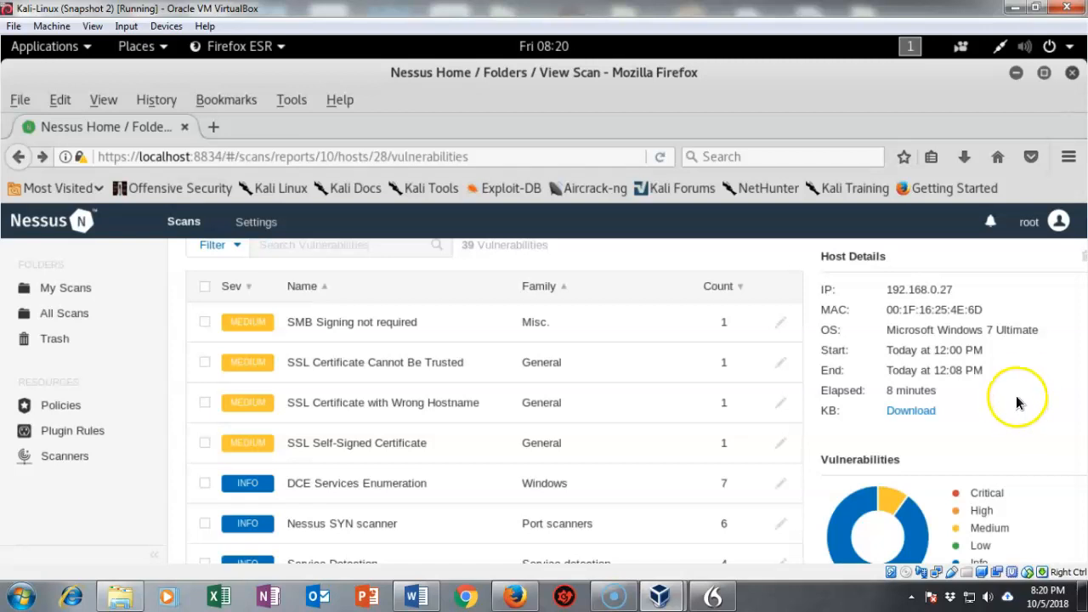
Reopen plugin 57608 and scroll to its See Also links and CVSS 5.0 risk score.
{"action": "left_click", "coordinate": [394, 325]}
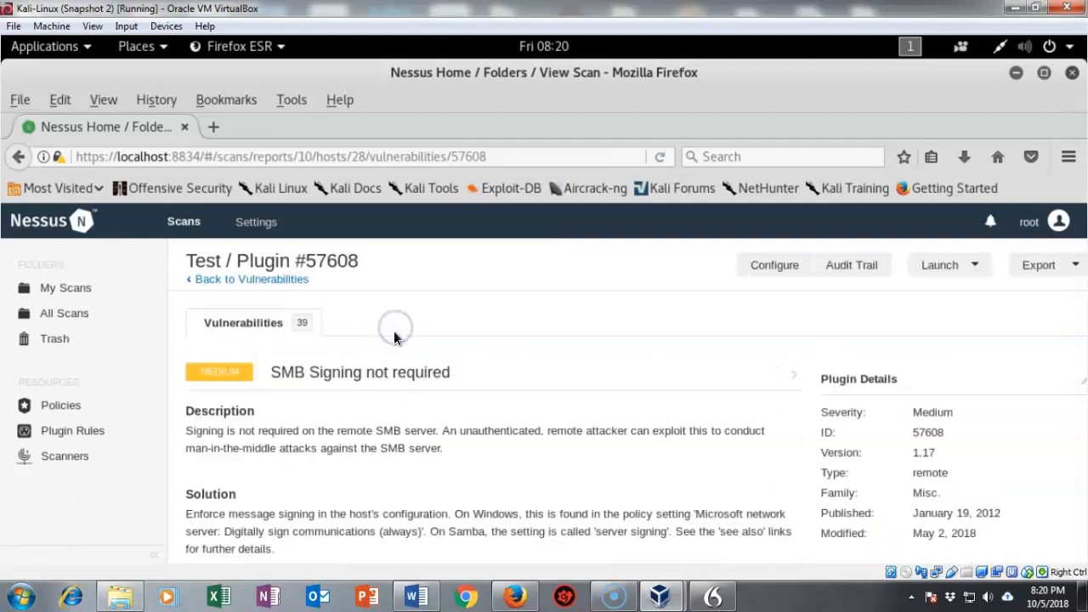
{"action": "scroll", "coordinate": [899, 420], "scroll_direction": "down", "scroll_amount": 5}
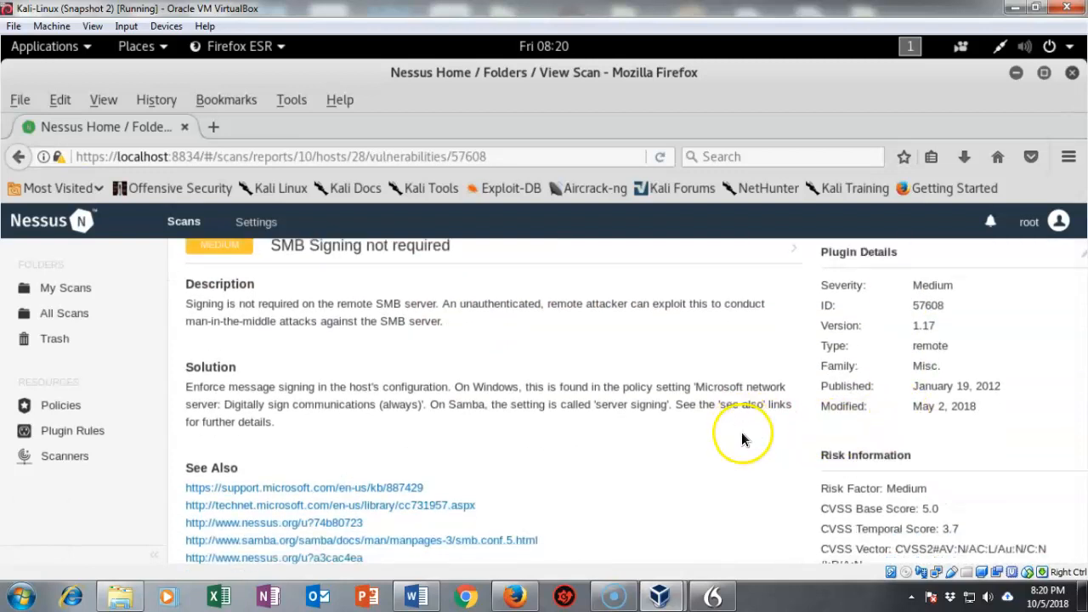
{"action": "scroll", "coordinate": [741, 433], "scroll_direction": "down", "scroll_amount": 1}
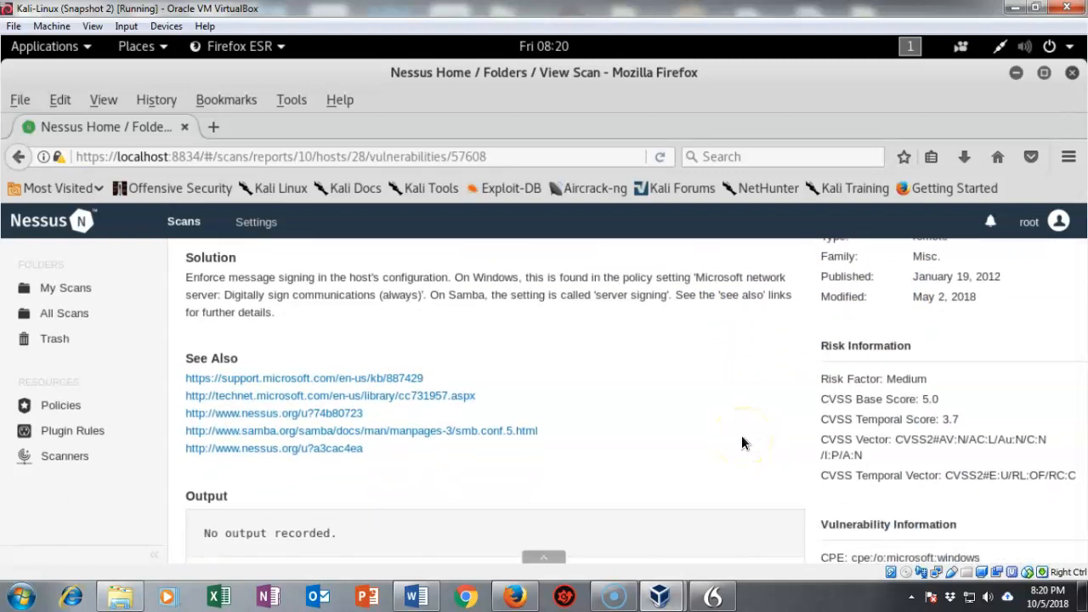